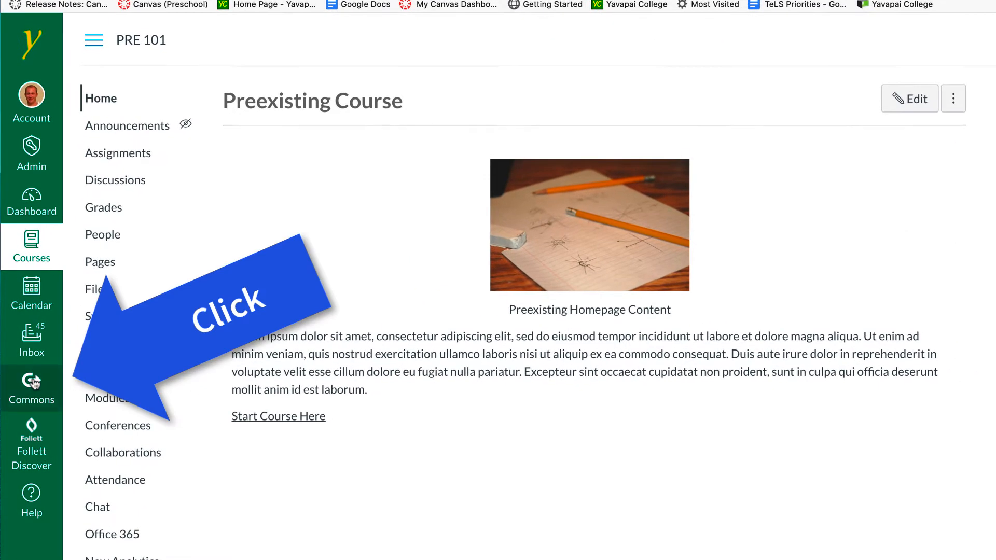
- Search Canvas Commons for "yc copy/paste pages" and open the YC Copy/Paste Pages module
left_click(33, 381)
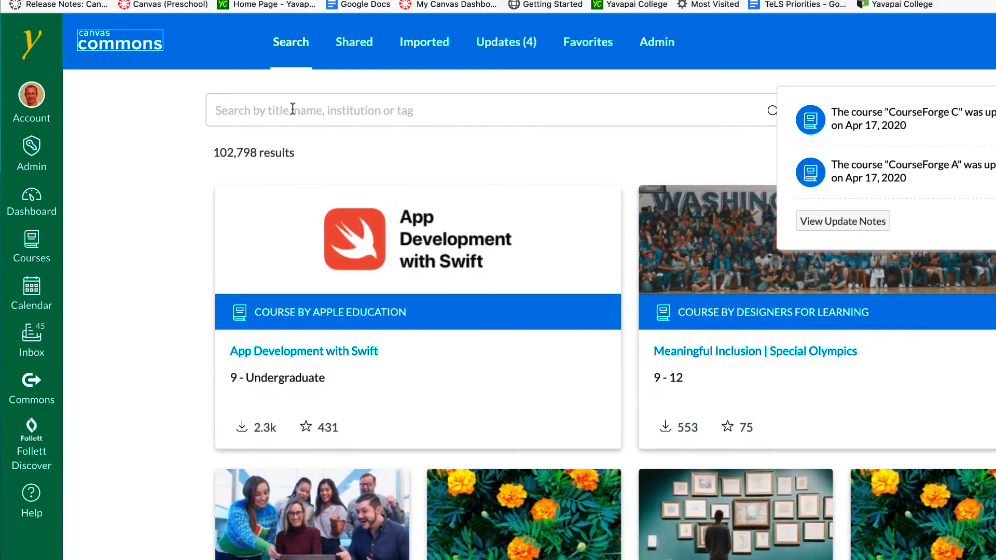
left_click(293, 109)
type("yc copy")
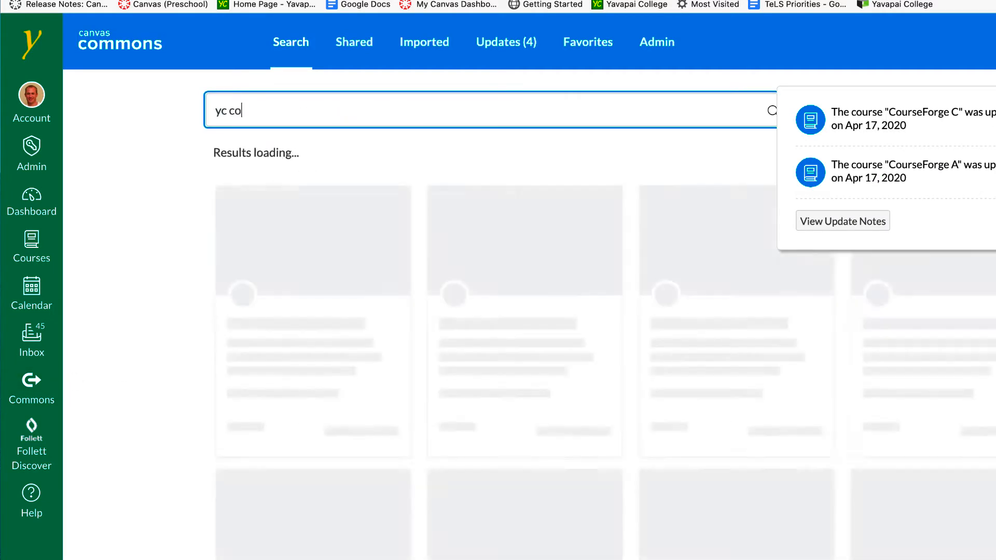
type("/paste pages")
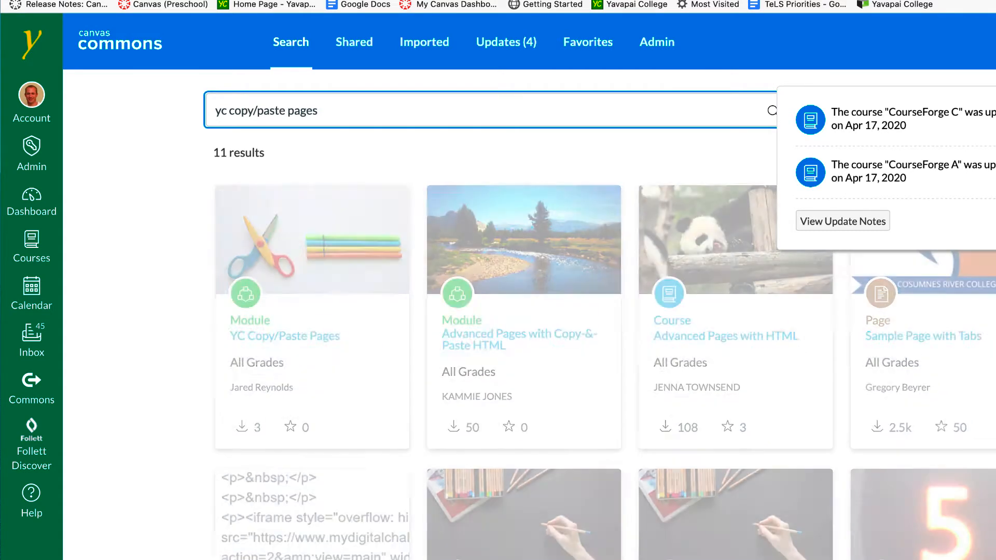
left_click(291, 336)
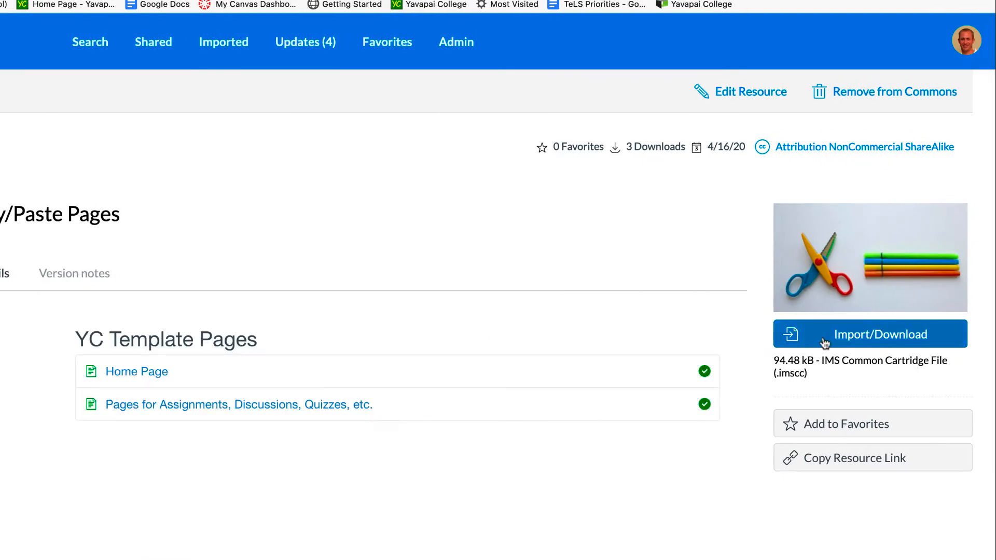
- Import the YC Copy/Paste Pages module into the course named Preexisting Course
left_click(831, 340)
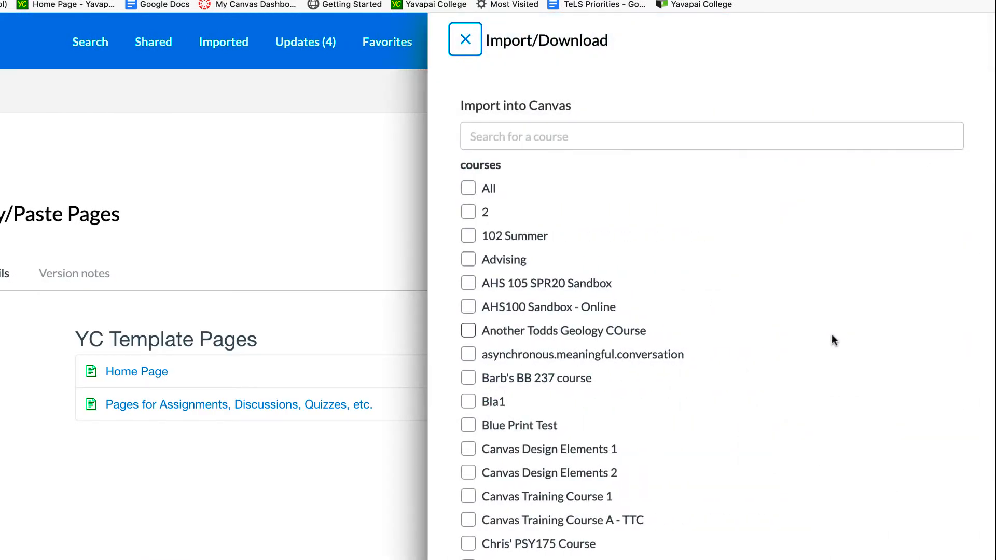
scroll(765, 441, "down", 5)
scroll(764, 438, "down", 9)
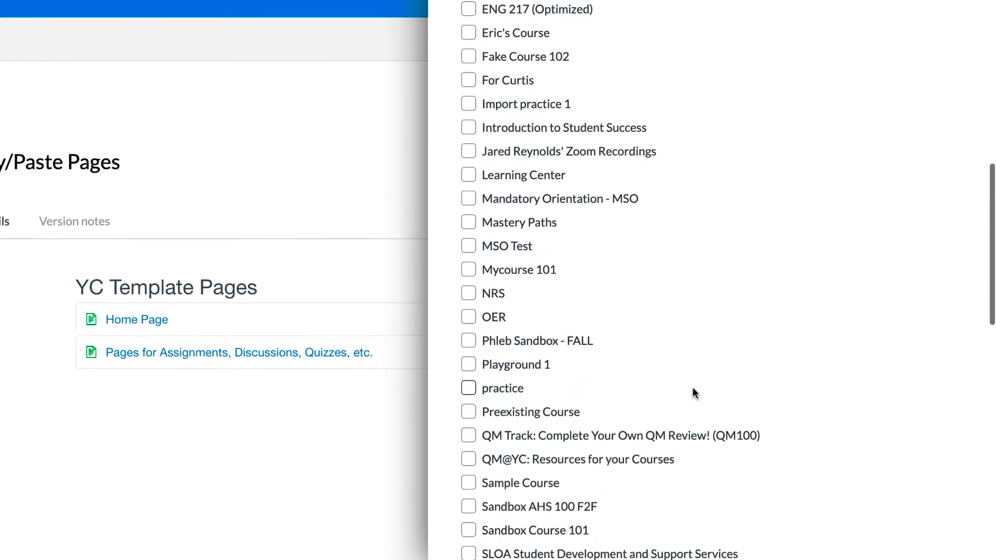
left_click(468, 408)
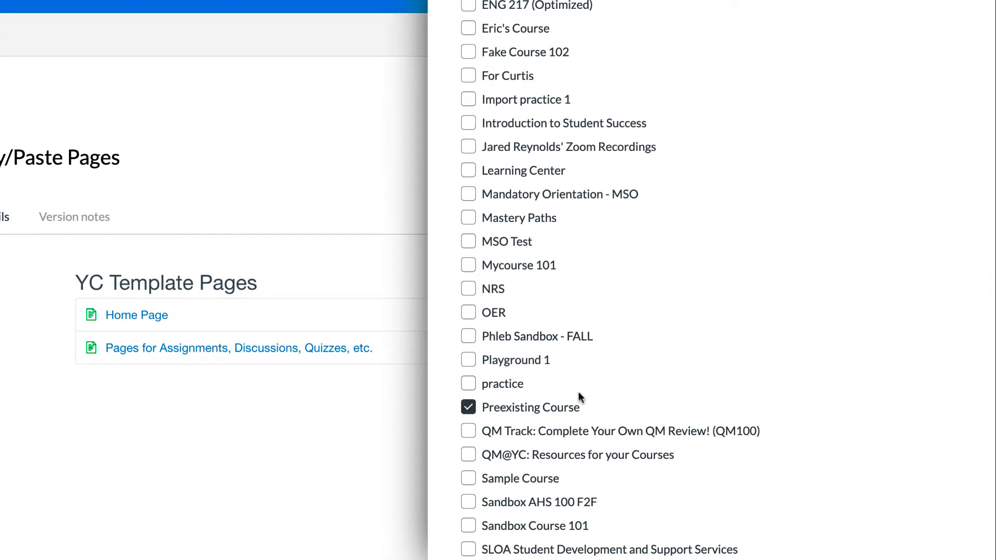
scroll(829, 449, "down", 17)
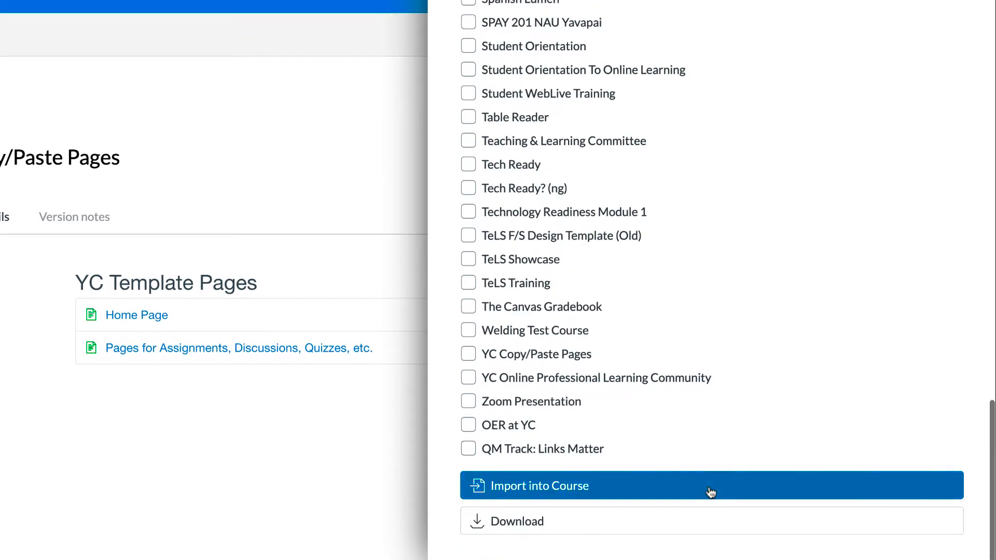
left_click(711, 491)
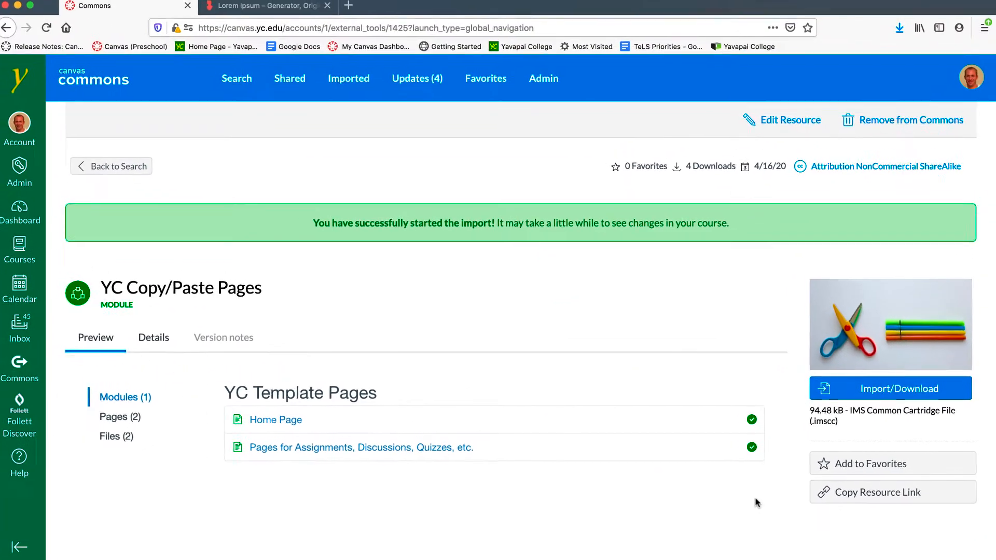
- Open the Home Page item in the YC Template Pages module of the Preexisting Course
left_click(19, 215)
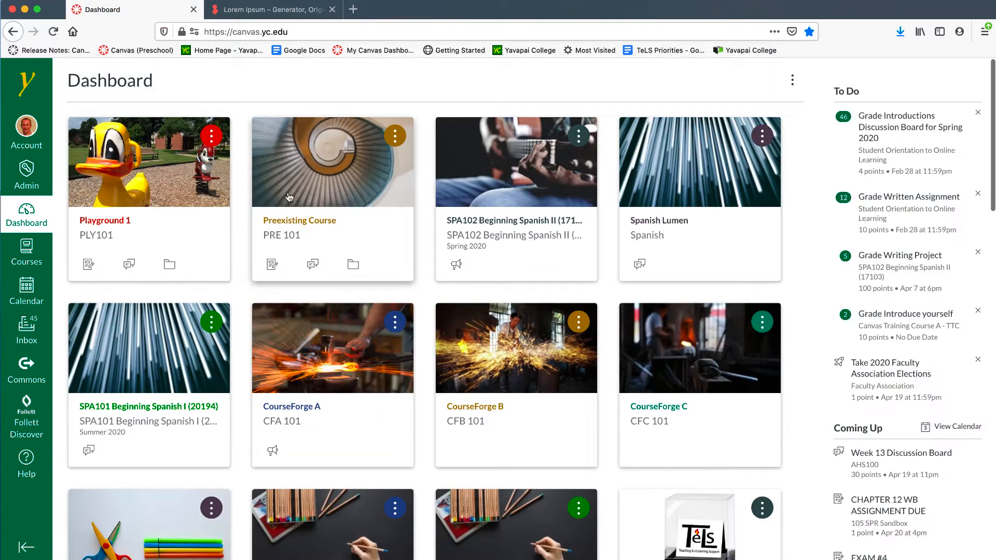
left_click(289, 197)
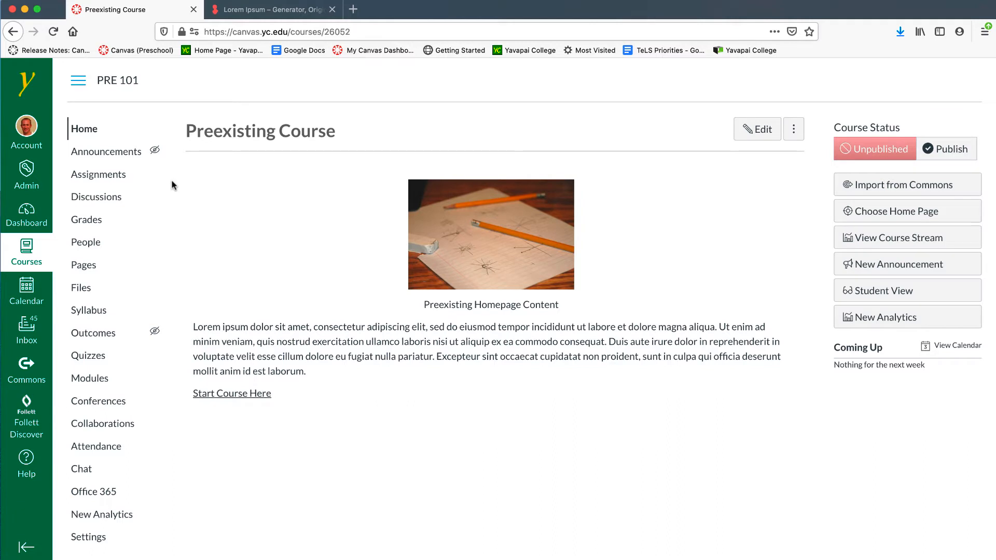
left_click(101, 381)
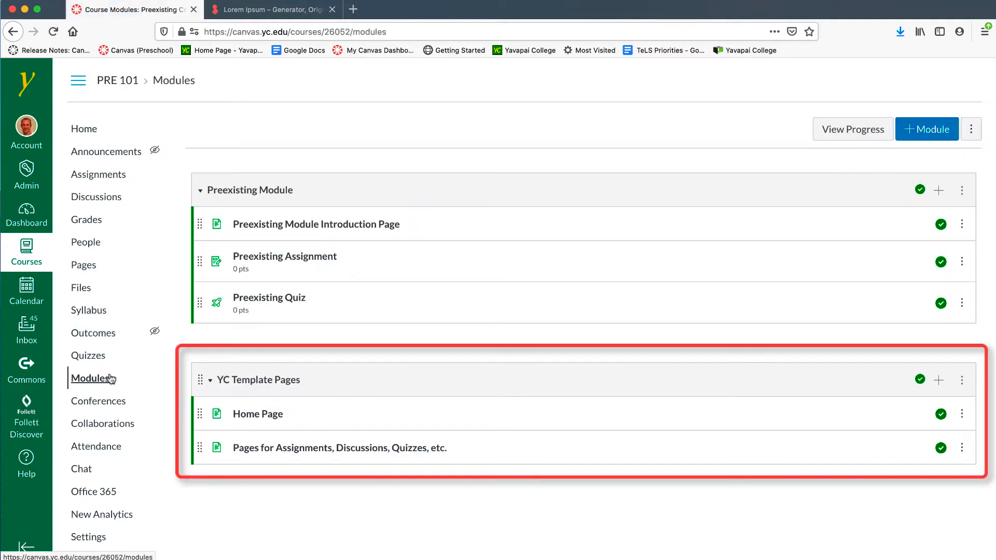
left_click(247, 417)
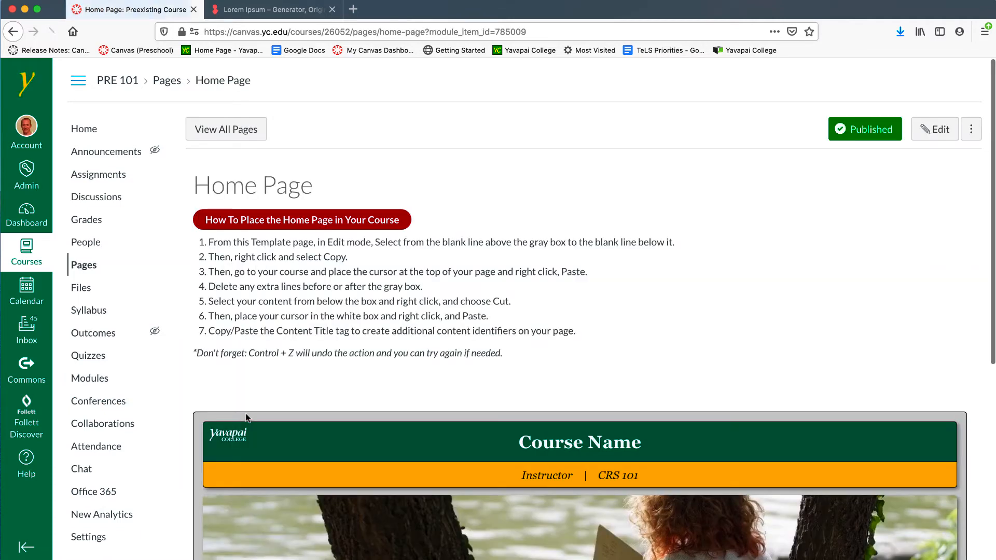
- Edit the template Home Page and copy the gray box design, from the blank line above it to the blank line below
left_click(945, 133)
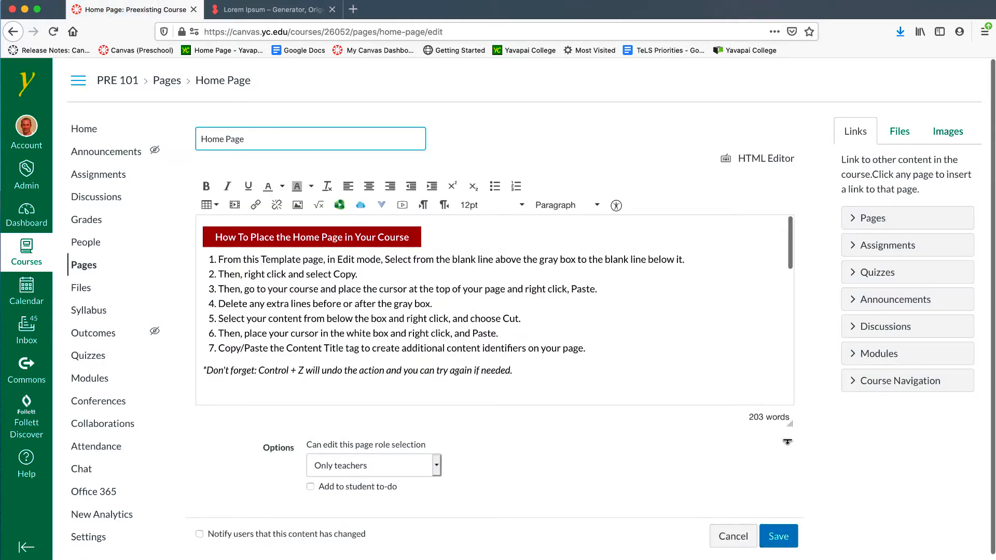
left_click_drag(789, 425, 788, 532)
scroll(623, 437, "down", 5)
scroll(619, 433, "up", 1)
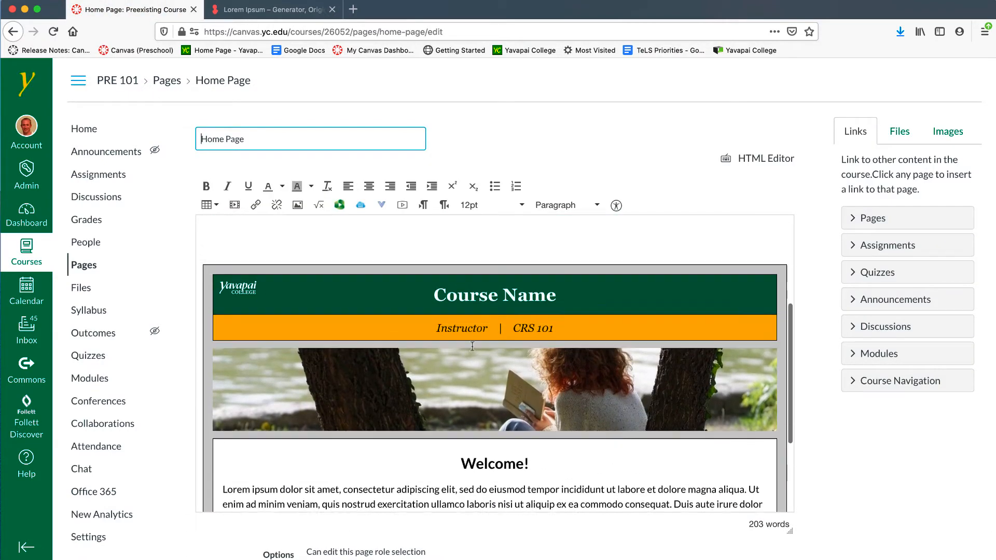
left_click_drag(235, 242, 207, 481)
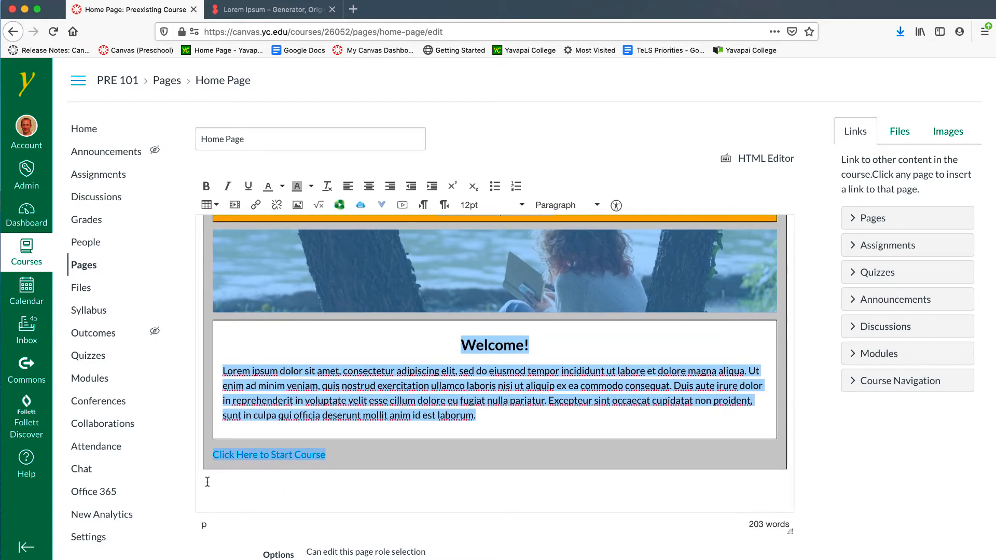
right_click(213, 484)
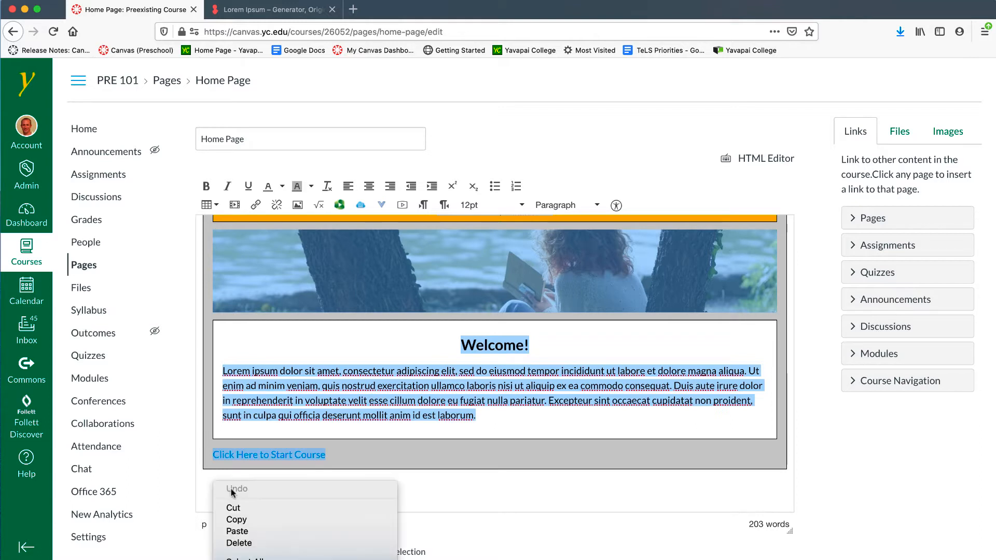
left_click(257, 520)
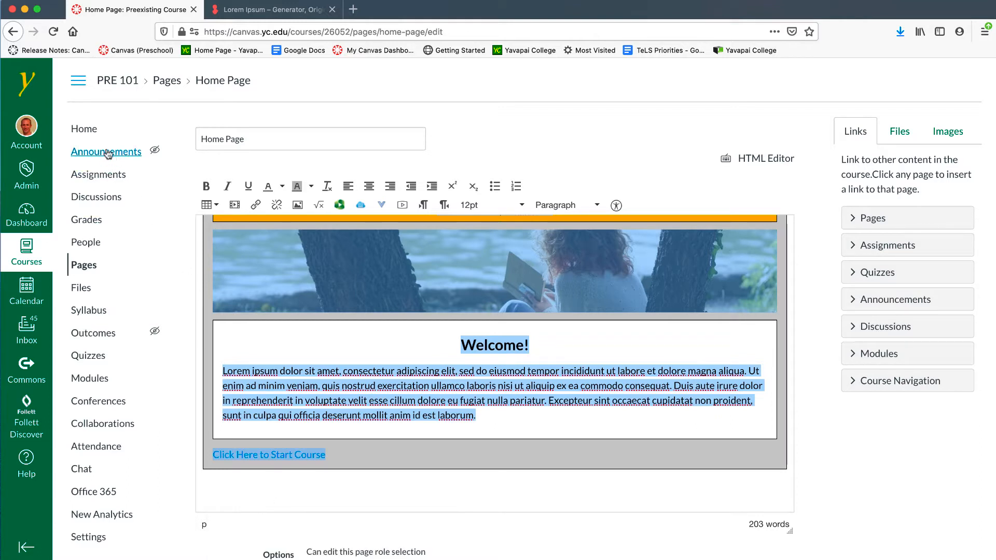
- Edit the course's own home page and paste the copied template on a new blank line above the pencil picture
left_click(88, 133)
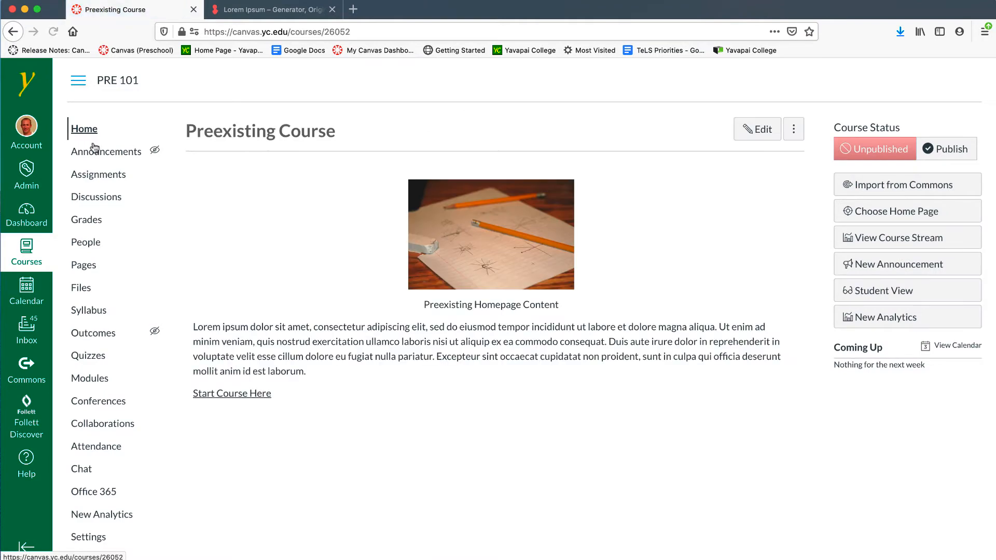
left_click(776, 133)
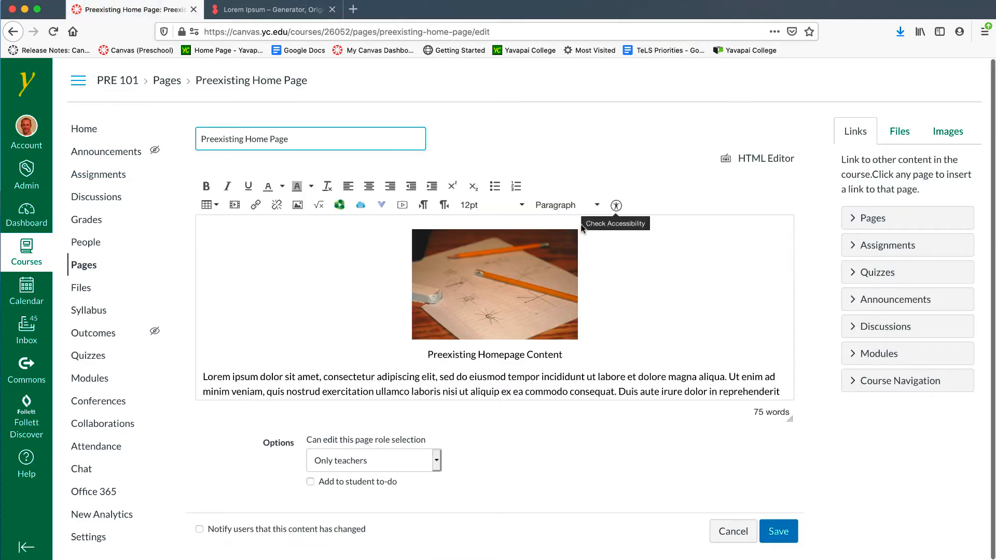
left_click(502, 278)
key("Left")
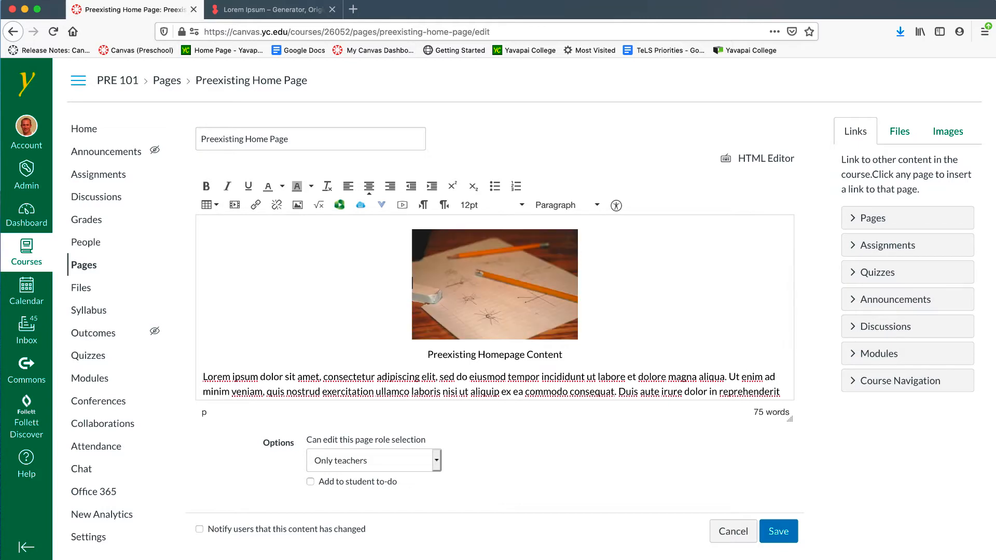
key("Return")
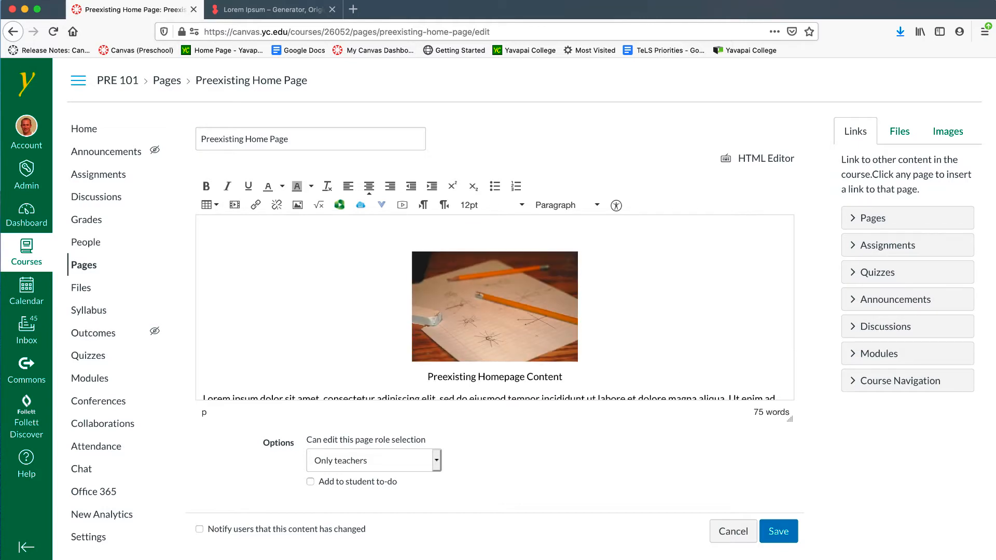
right_click(542, 235)
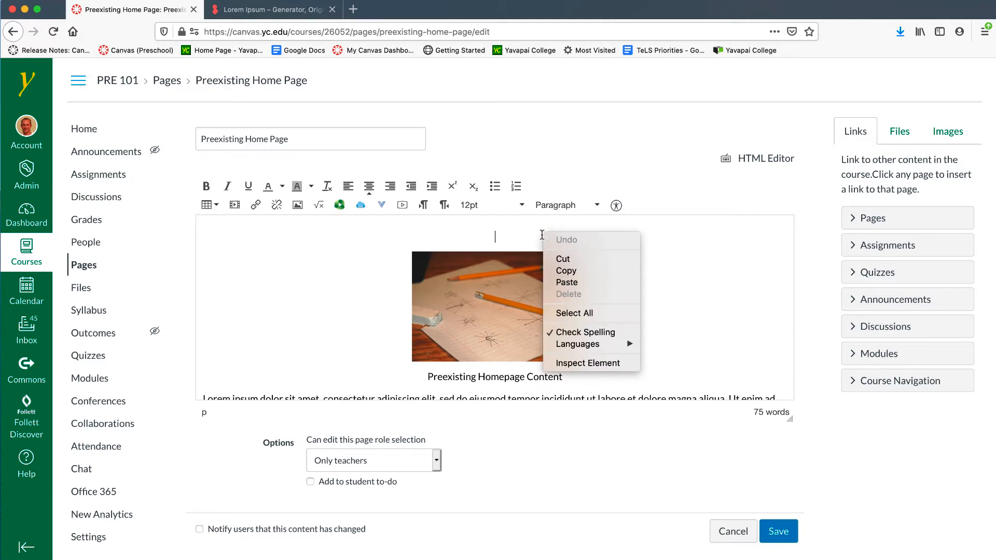
left_click(580, 282)
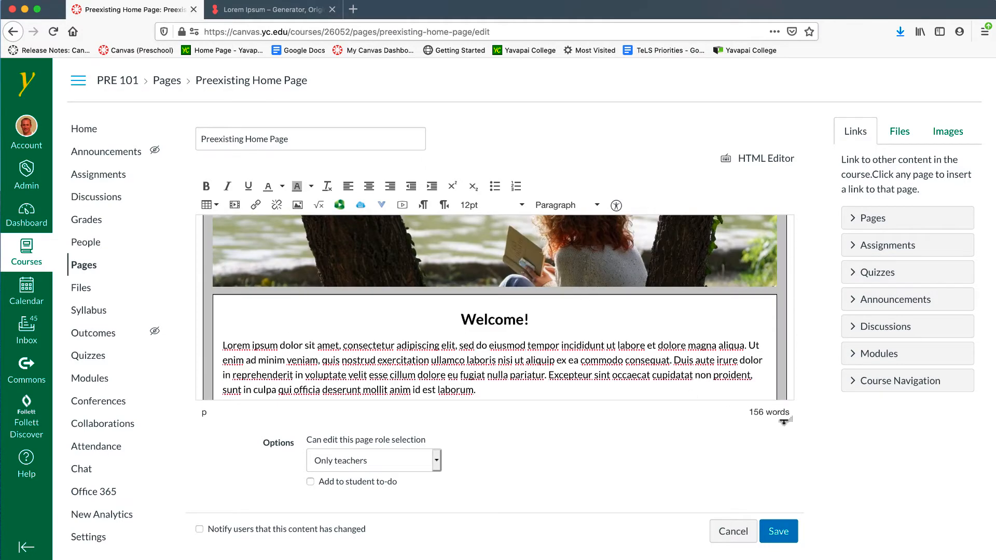
- Enlarge the editing area and delete the old pencil picture below the pasted template
left_click_drag(787, 419, 788, 509)
scroll(629, 410, "down", 3)
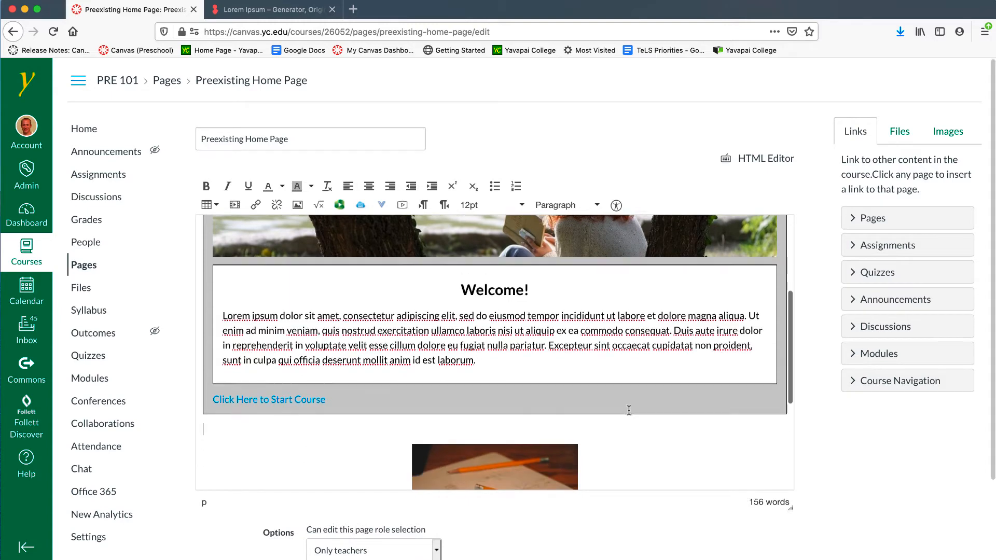
scroll(629, 411, "down", 1)
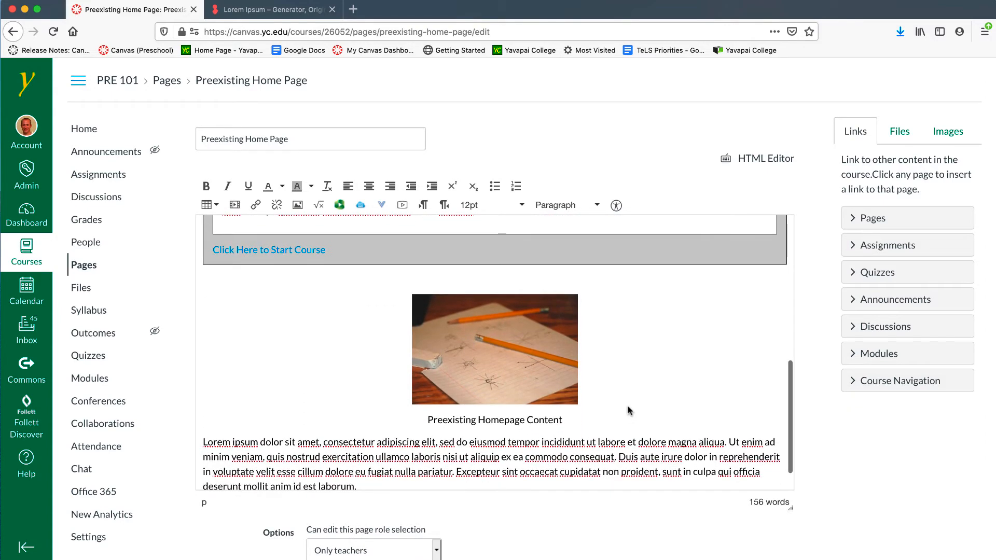
left_click(501, 370)
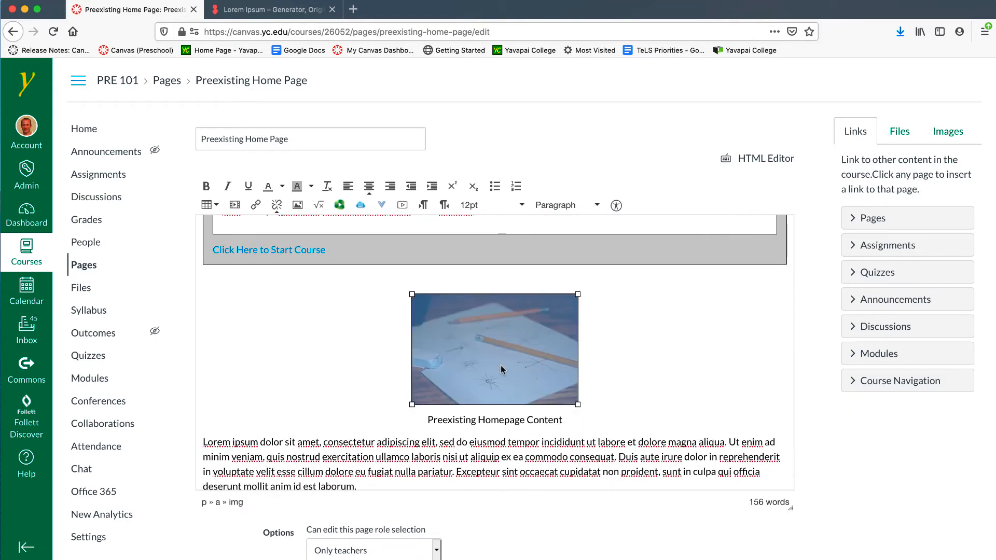
key("BackSpace")
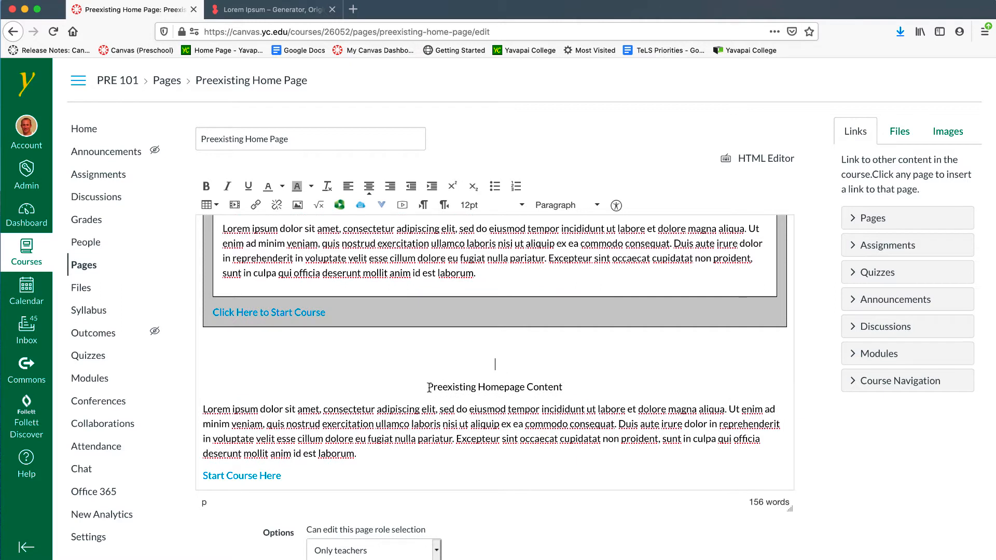
- Move the old homepage text and its Start Course Here link into the template's white box, replacing the Welcome! heading and placeholder text
left_click_drag(428, 398, 399, 476)
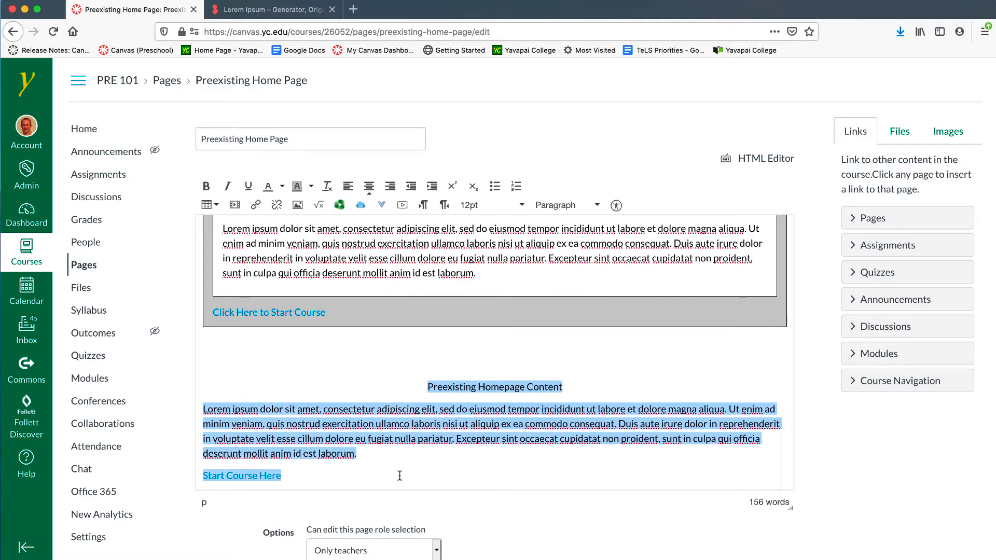
right_click(399, 476)
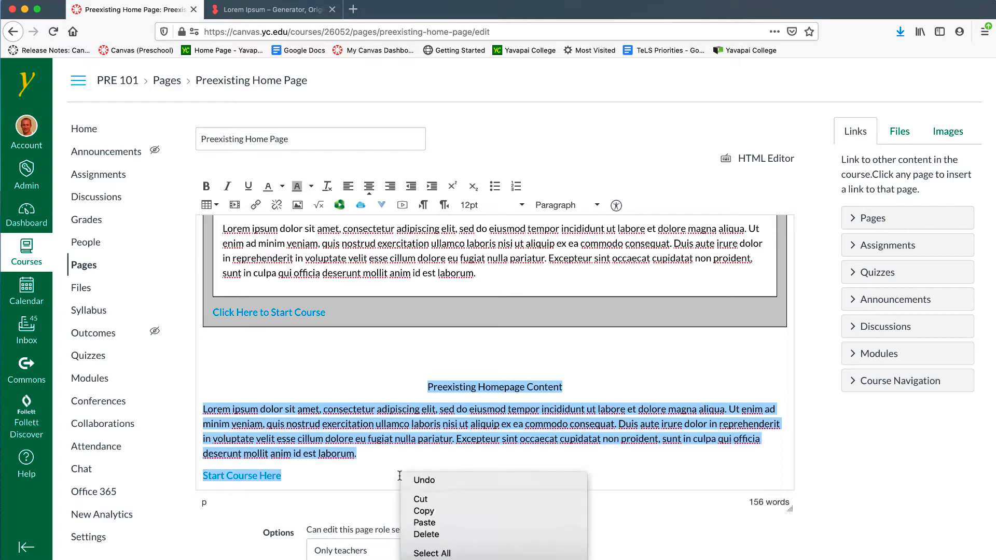
left_click(430, 498)
scroll(368, 454, "up", 2)
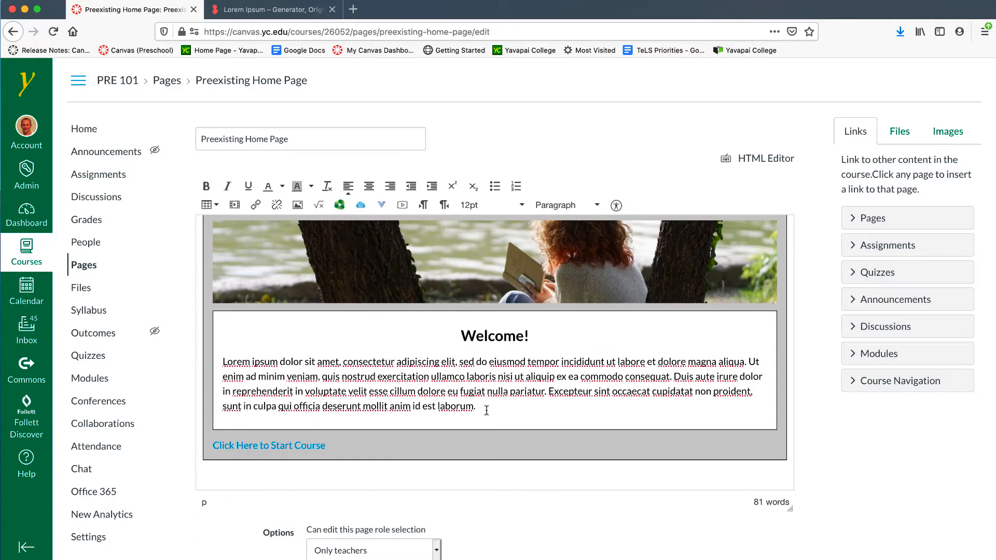
left_click_drag(487, 410, 224, 344)
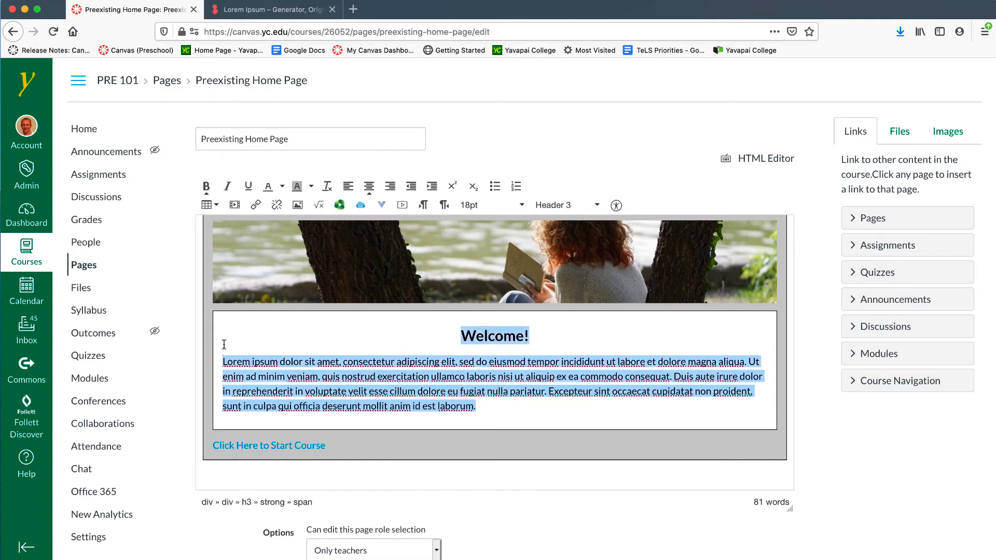
right_click(403, 339)
left_click(451, 383)
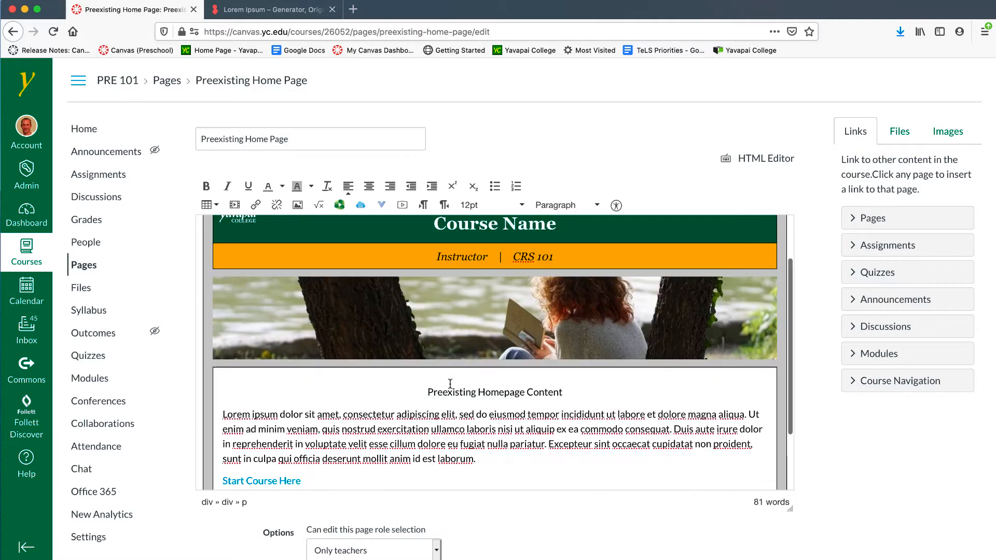
- Make the "Preexisting Homepage Content" heading in the white box bold
triple_click(450, 391)
key("super+b")
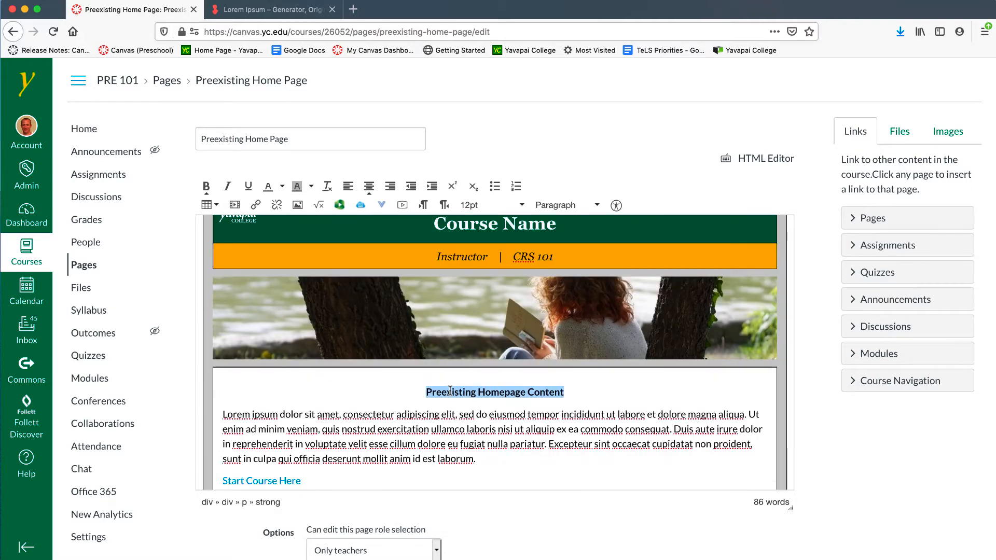
scroll(450, 390, "down", 3)
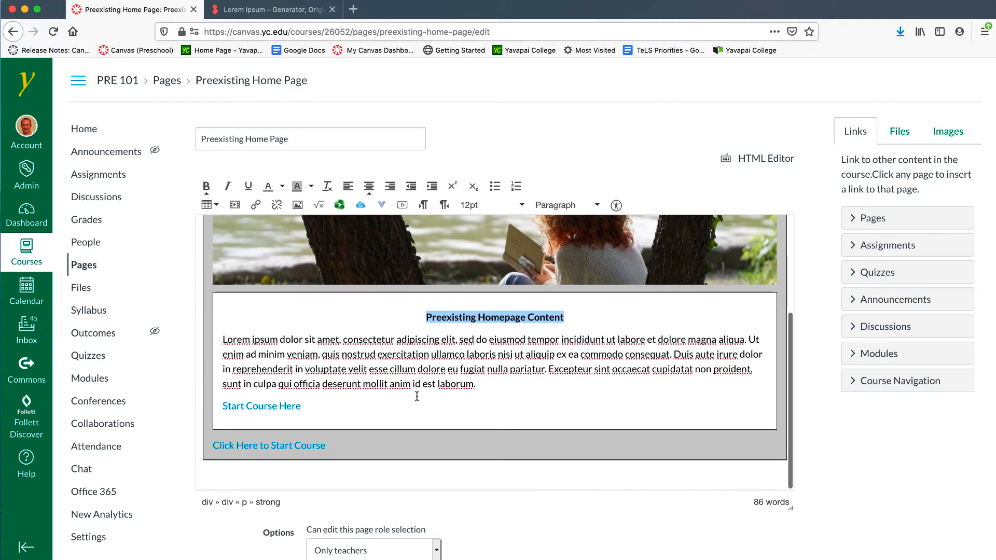
- Delete the old Start Course Here link and its empty line from the template's white box
triple_click(265, 407)
key("BackSpace")
key("BackSpace")
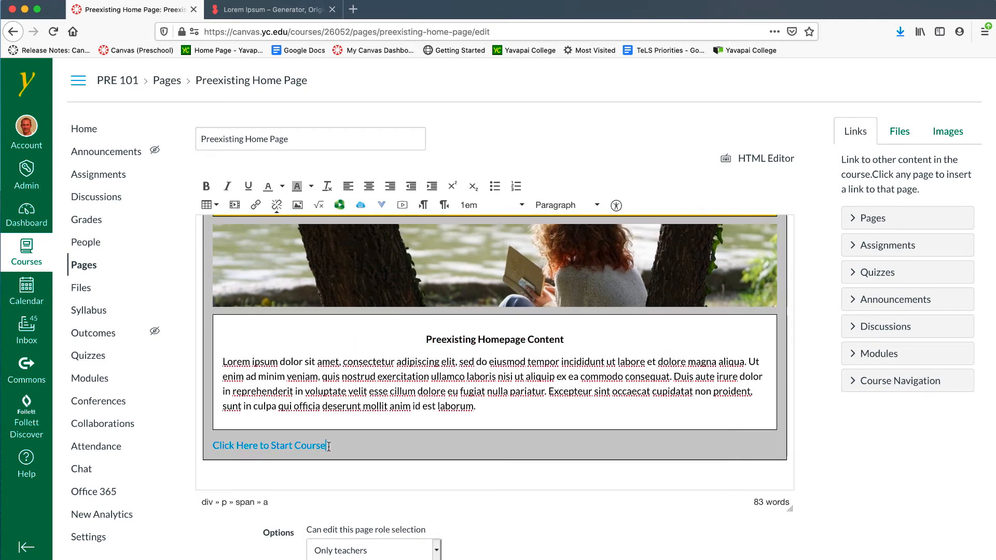
- Link the Click Here to Start Course text below the white box to the Preexisting Module
left_click_drag(329, 447, 229, 442)
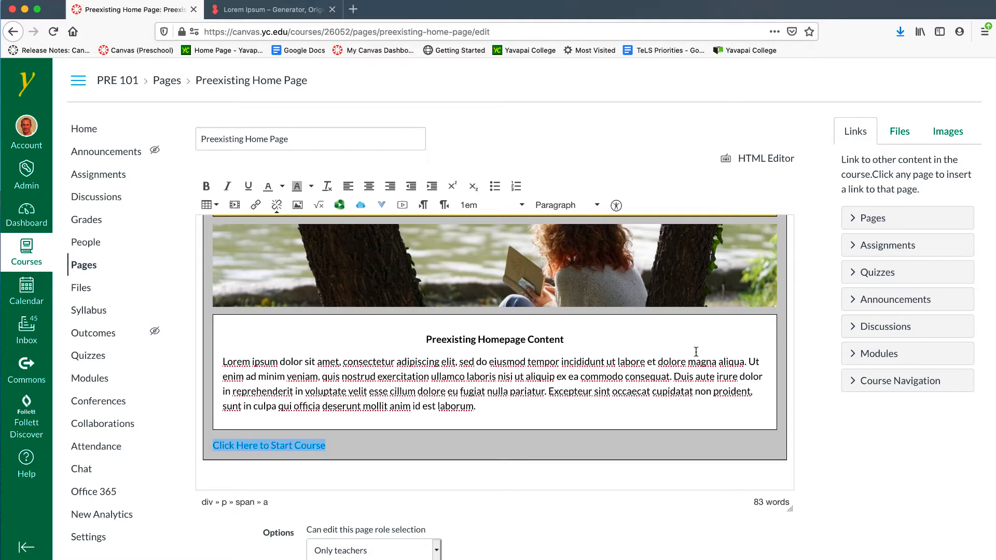
left_click(848, 357)
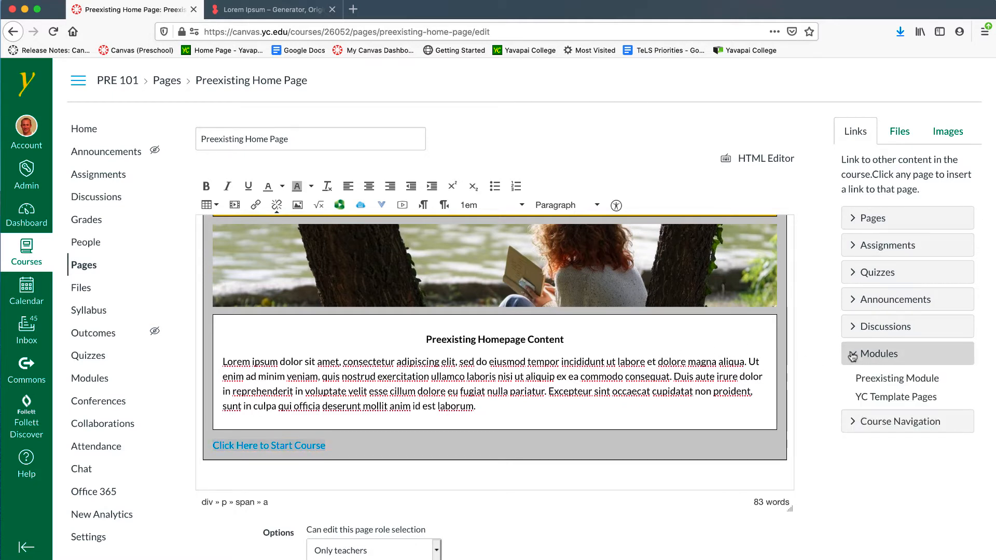
left_click(883, 378)
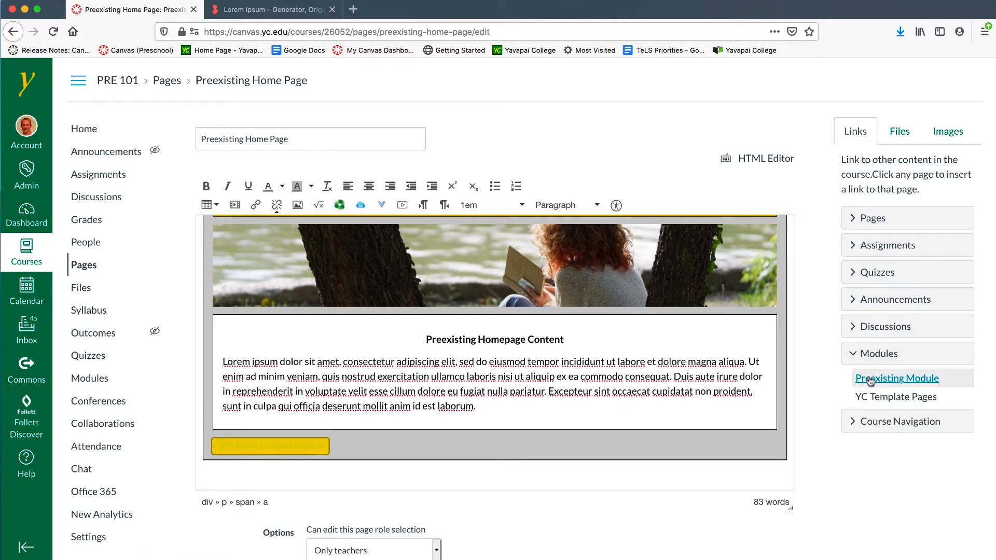
- Save the Preexisting Home Page and test its Click Here to Start Course button
scroll(824, 446, "down", 3)
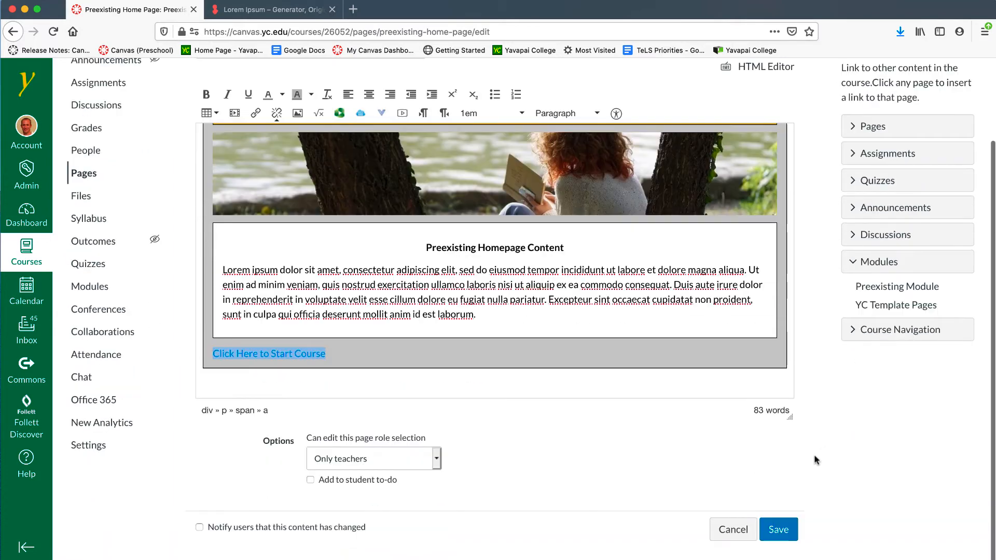
left_click(779, 528)
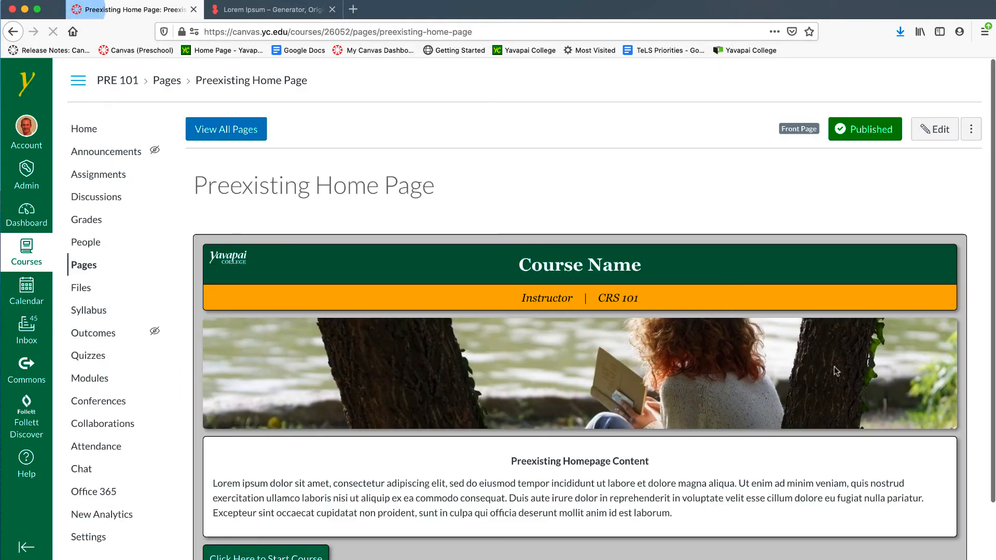
scroll(628, 386, "down", 2)
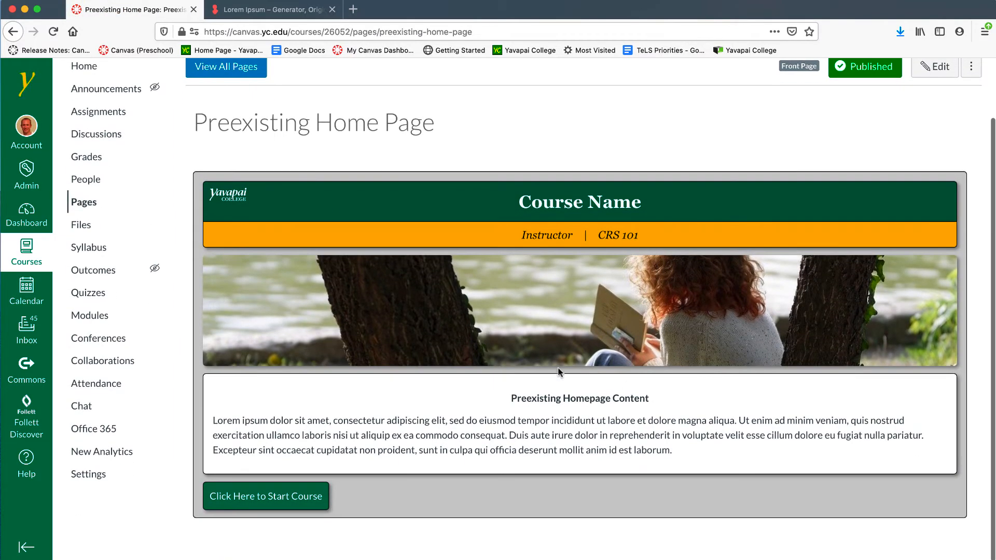
left_click(259, 498)
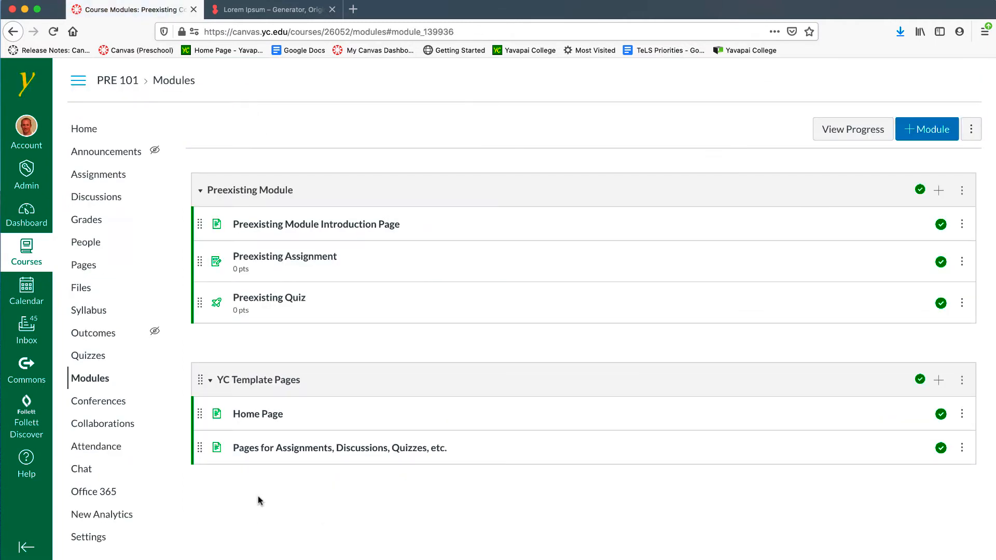
- Copy the gray-box template from the Pages for Assignments, Discussions, Quizzes, etc. page in edit mode, then leave it without saving
left_click(291, 450)
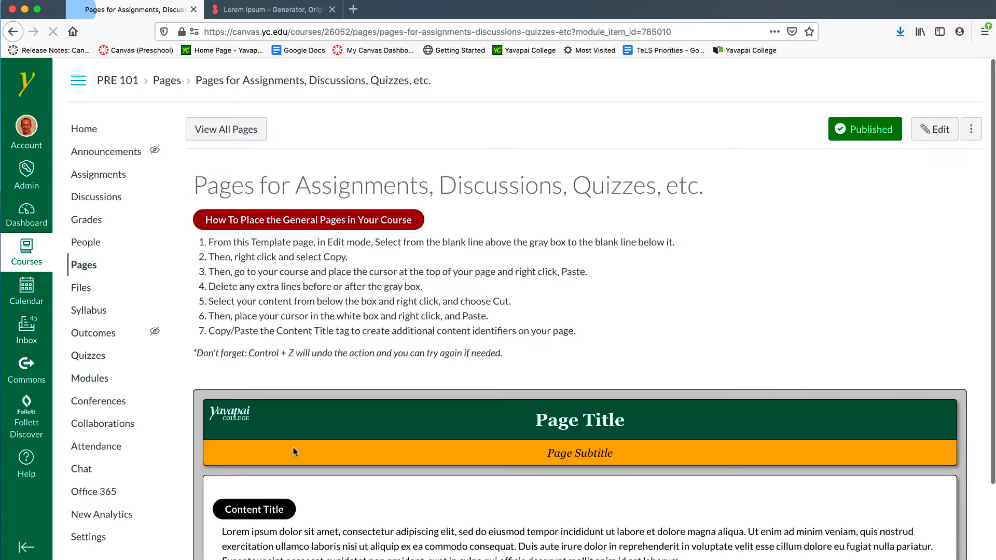
left_click(926, 130)
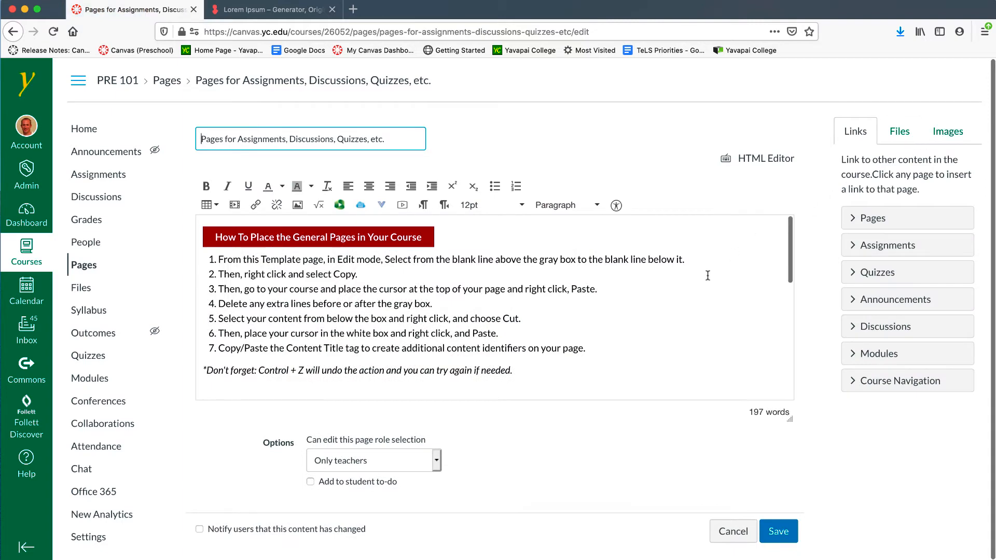
scroll(707, 276, "down", 3)
left_click_drag(209, 278, 215, 397)
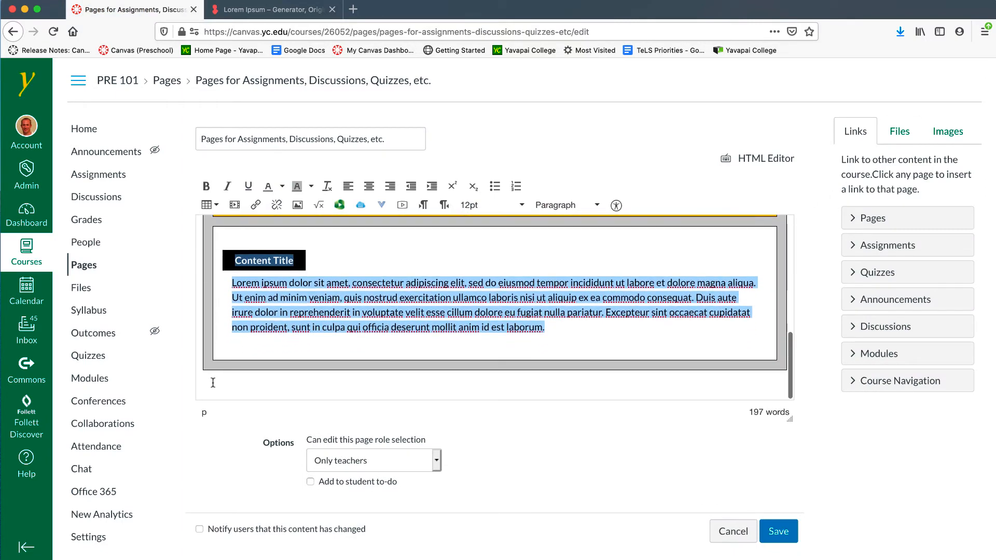
right_click(213, 383)
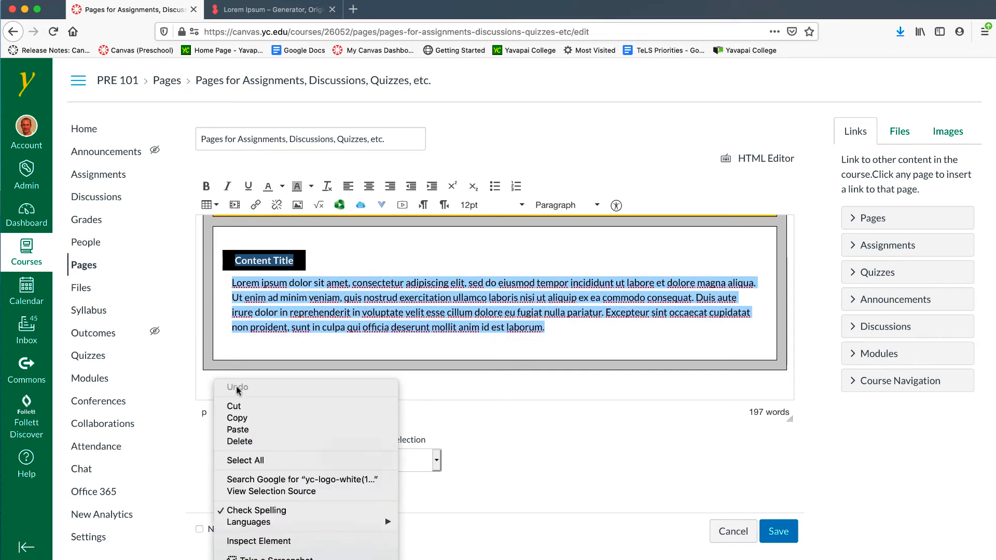
left_click(257, 419)
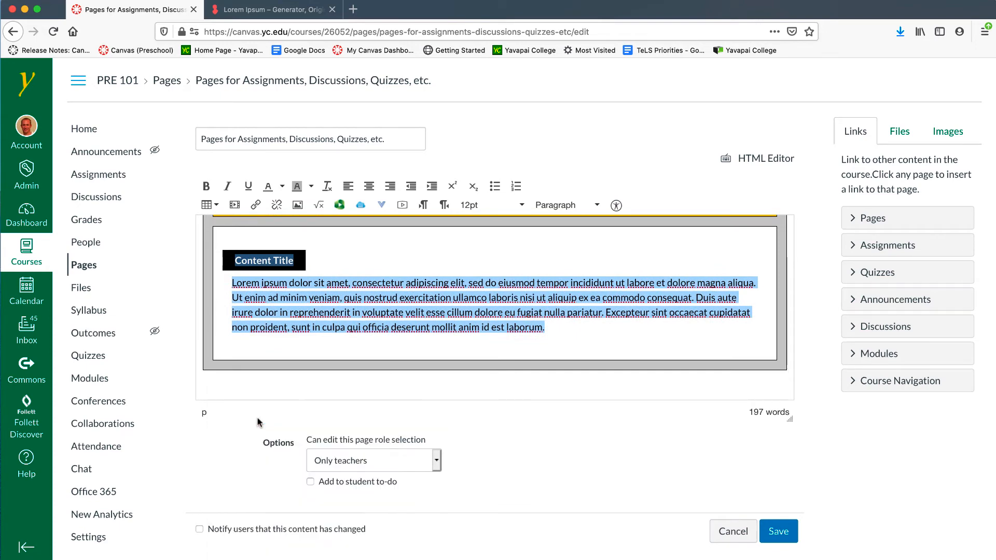
left_click(733, 532)
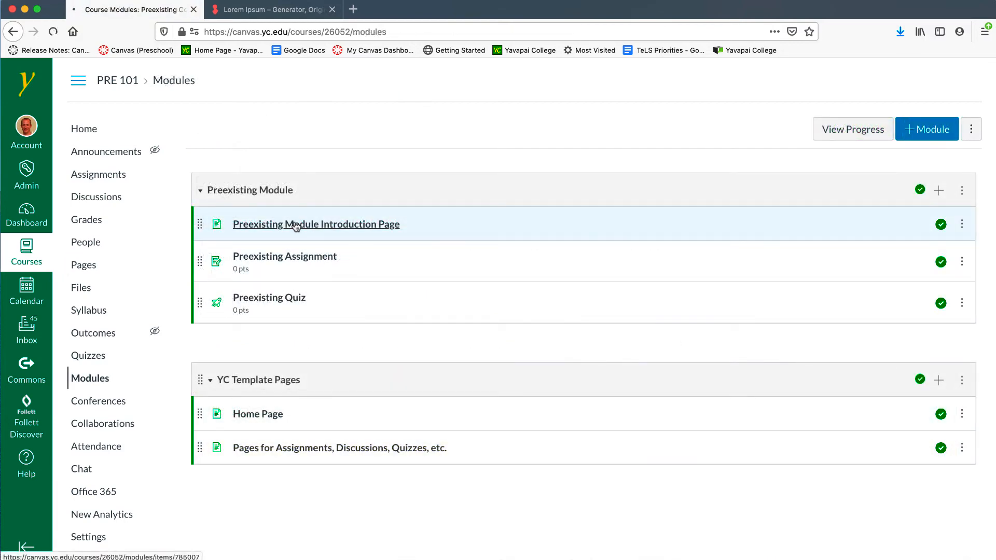
- Edit the Preexisting Module Introduction Page and paste the copied template on a new blank line above its text
left_click(301, 228)
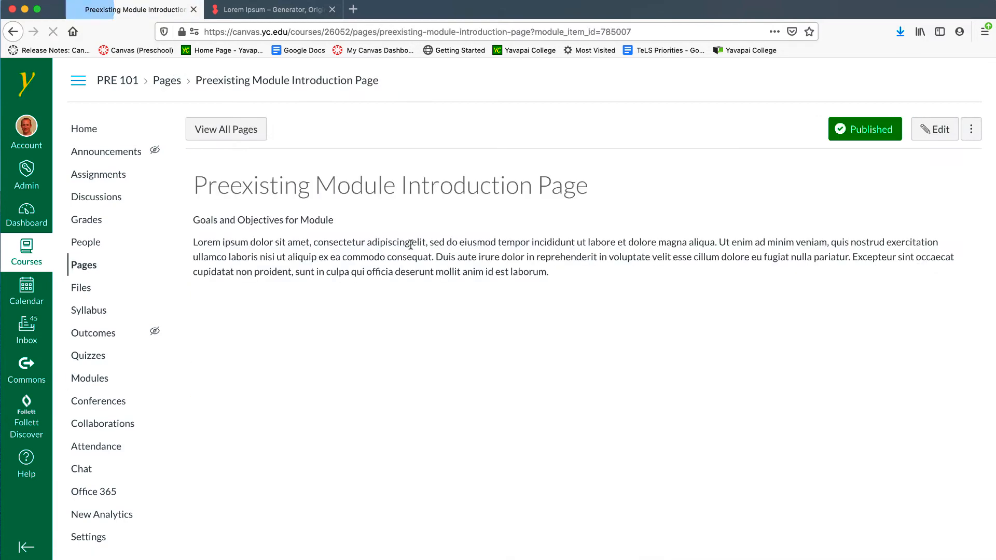
left_click(935, 129)
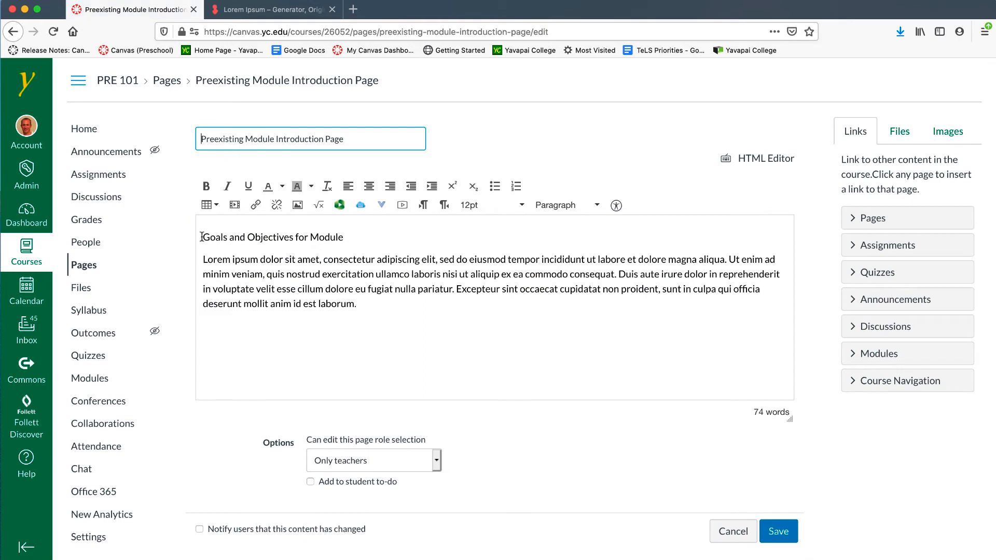
left_click(202, 237)
key("Return")
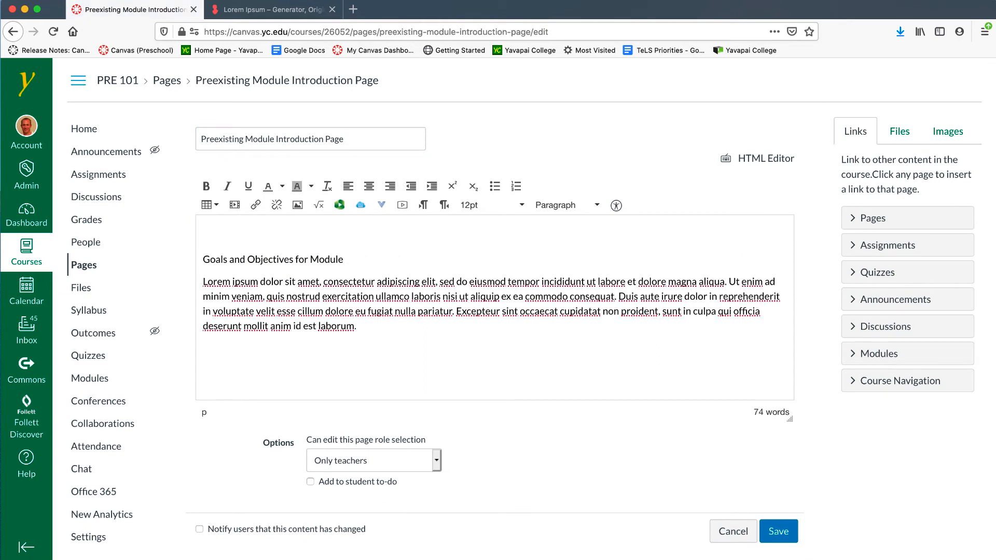
right_click(240, 230)
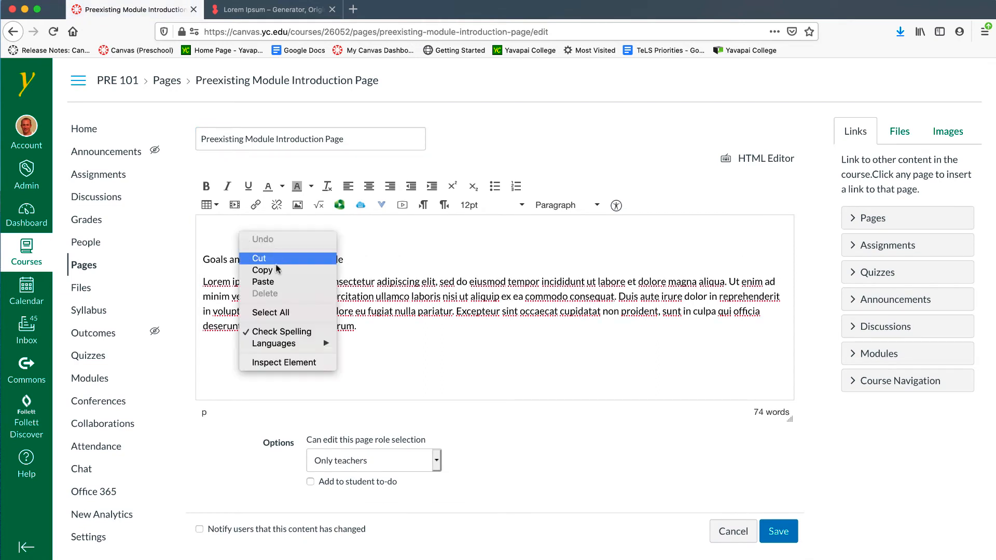
left_click(280, 281)
- Move the page's original Goals and Objectives heading and paragraph into the template's white box, replacing the placeholder paragraph under Content Title
scroll(332, 327, "down", 3)
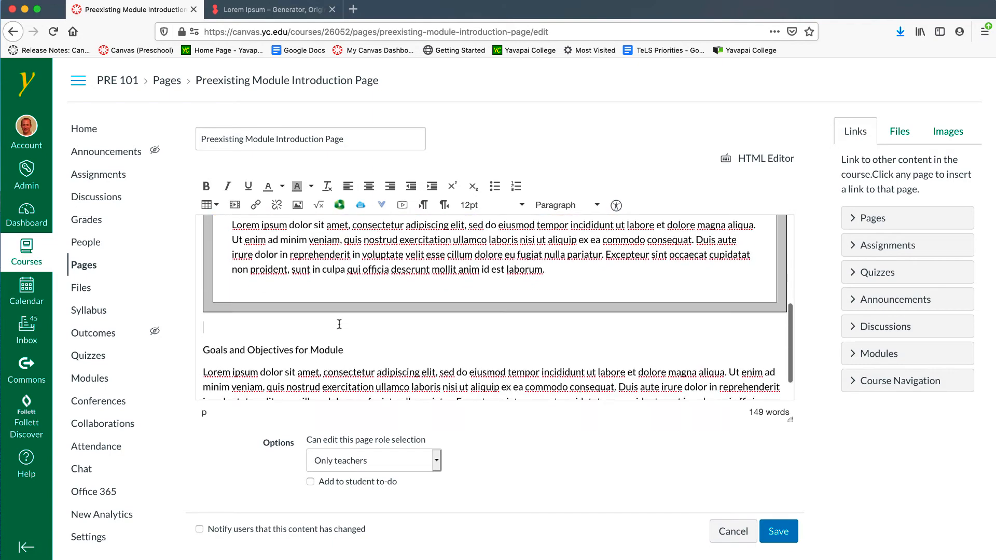
left_click_drag(203, 318, 364, 384)
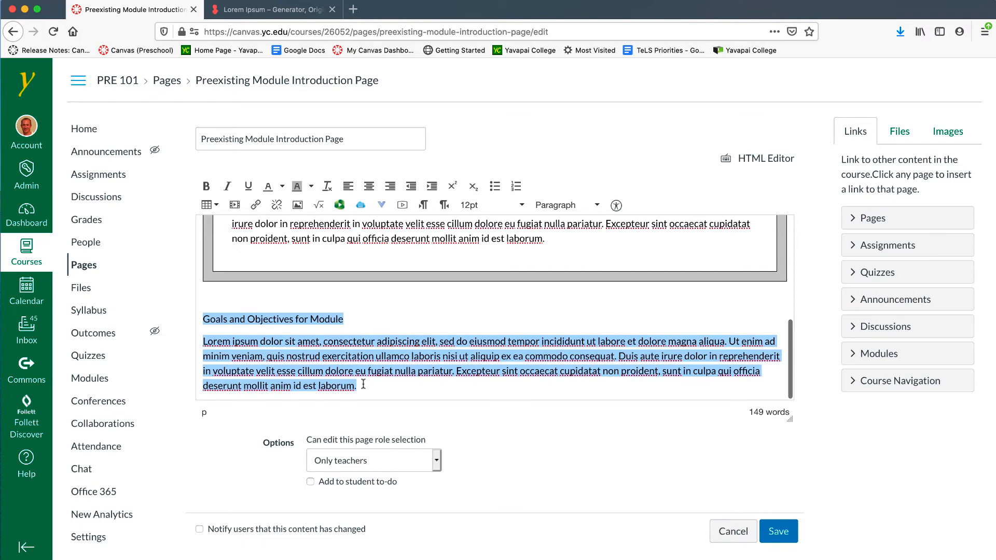
right_click(380, 383)
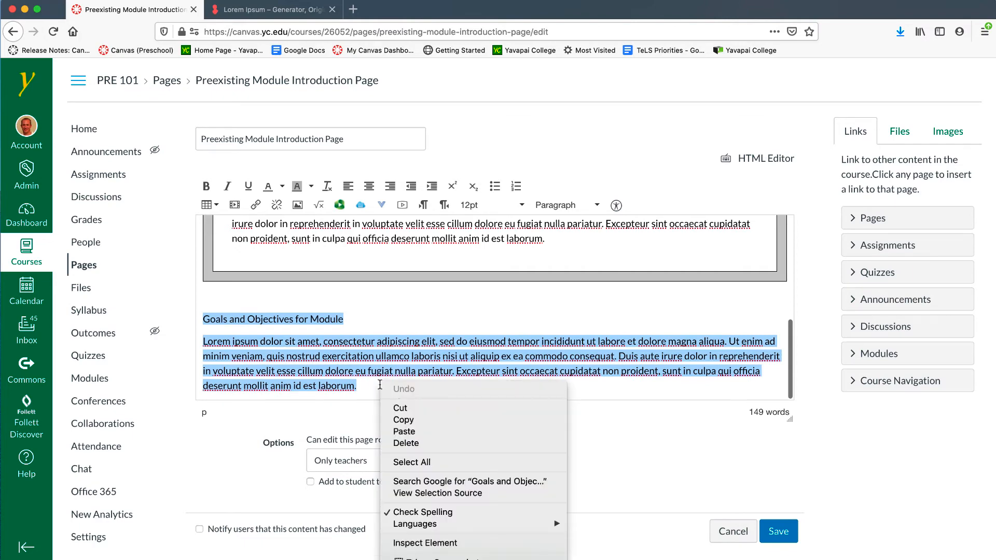
left_click(410, 408)
scroll(401, 397, "up", 1)
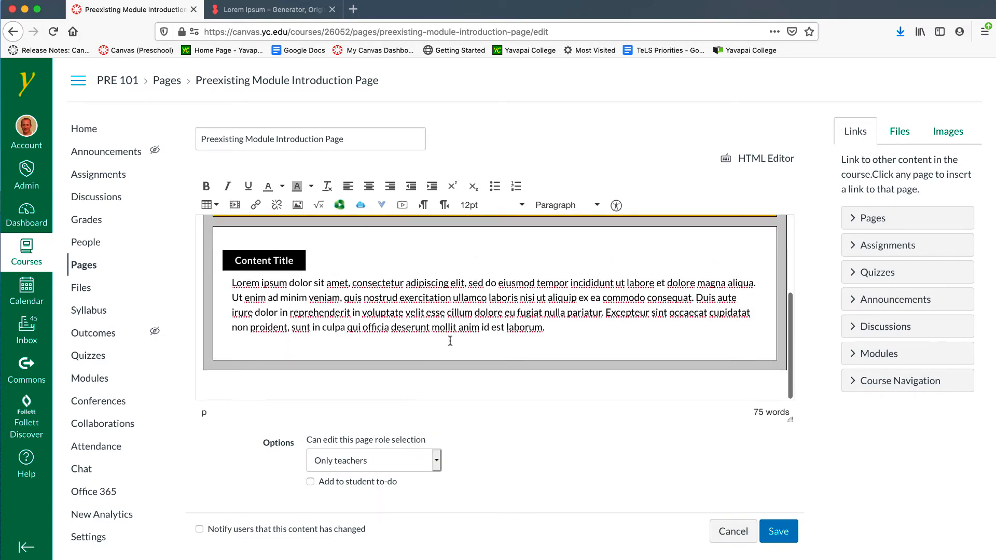
left_click_drag(561, 329, 228, 284)
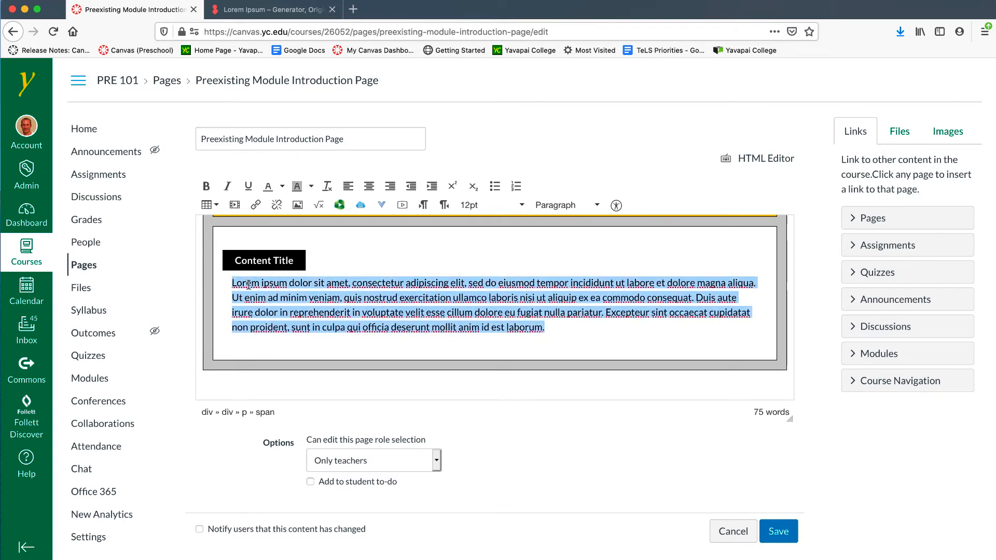
key("Delete")
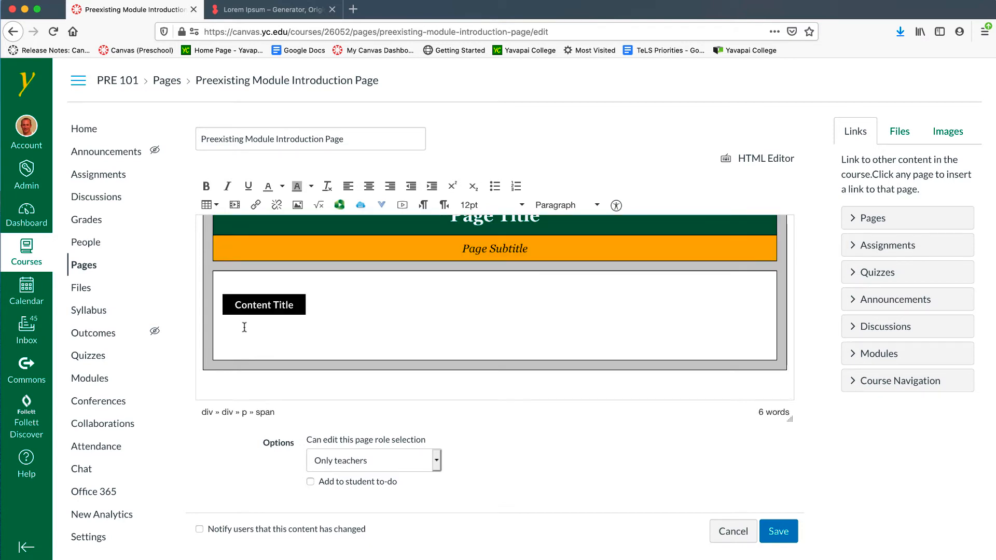
right_click(244, 328)
left_click(291, 373)
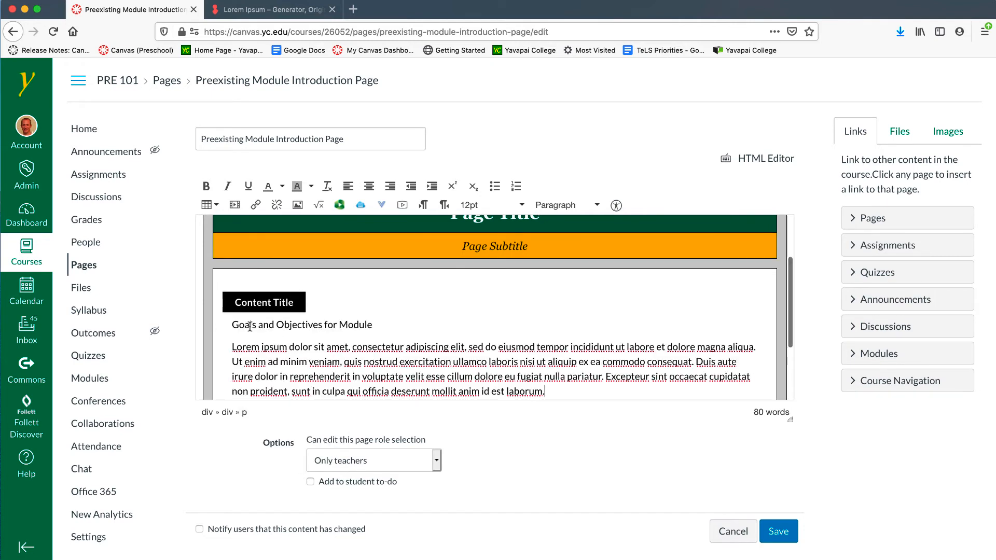
- Change the Content Title tag to "Goals and Objectives for Module" and delete the duplicate heading line below it
triple_click(258, 302)
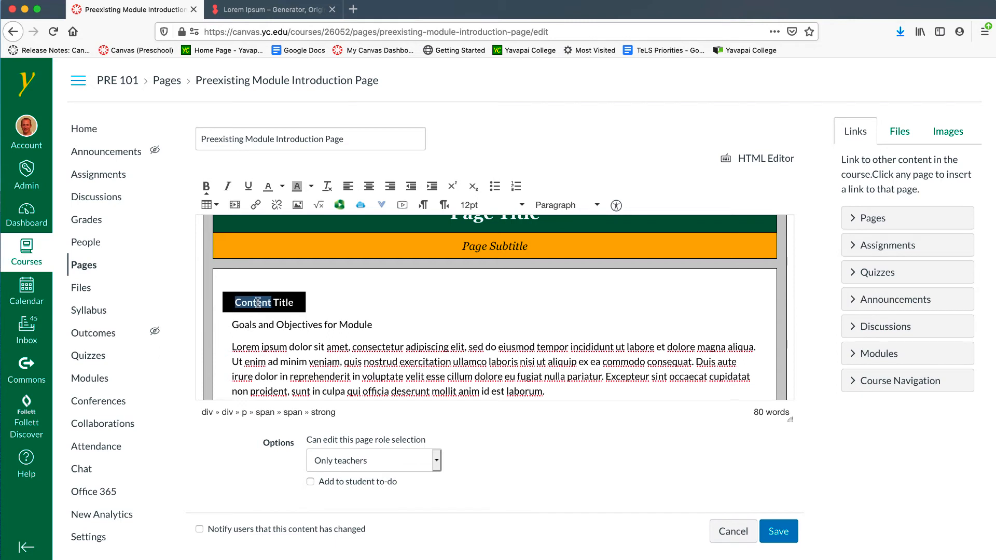
type("Go")
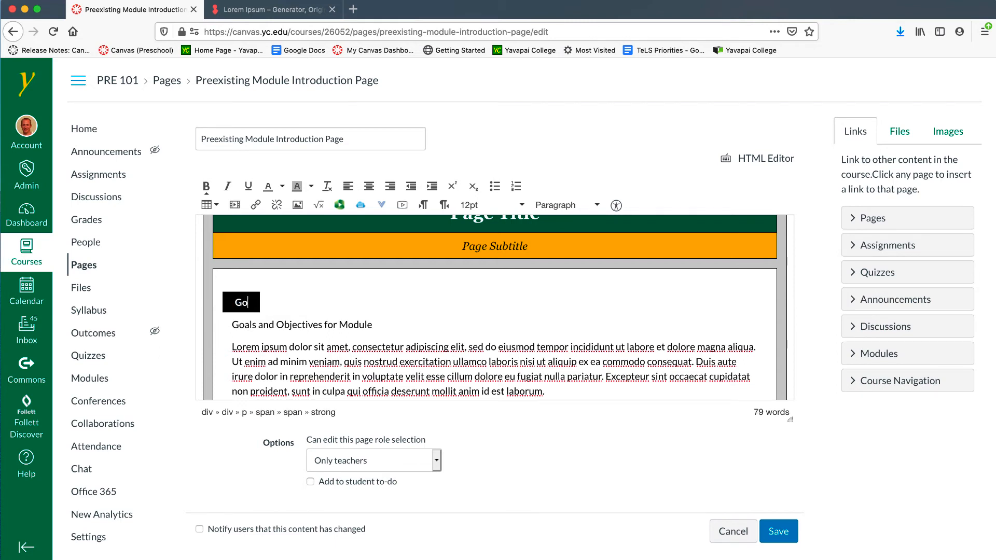
type("als and Obje")
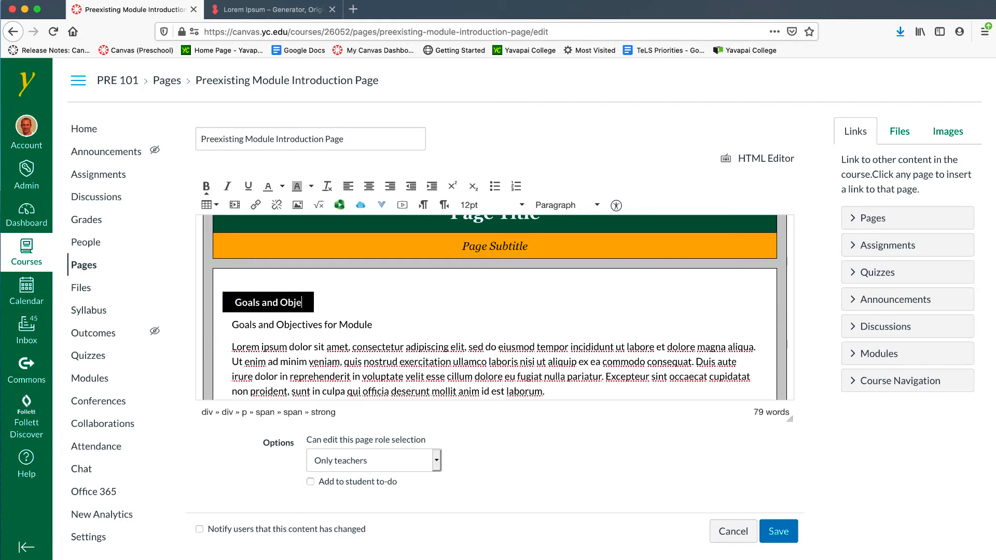
type("ctives for Module")
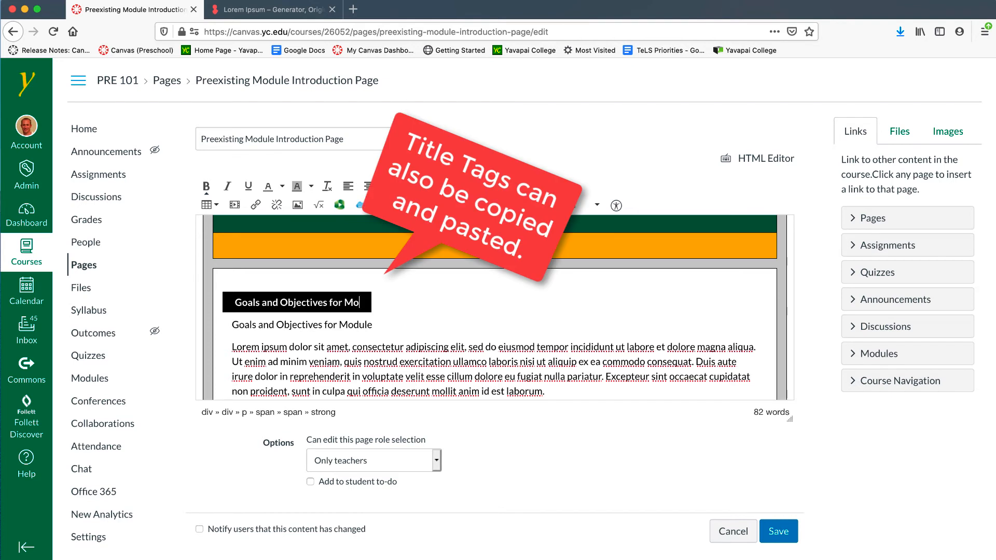
triple_click(245, 326)
key("BackSpace")
key("BackSpace")
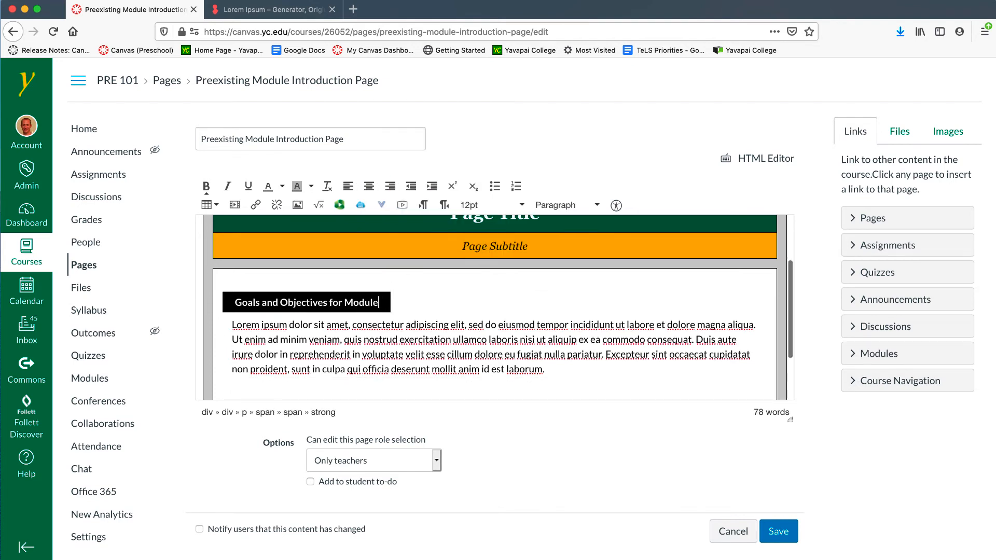
- Remove the extra blank line at the end of the white box and save the page
scroll(654, 376, "down", 2)
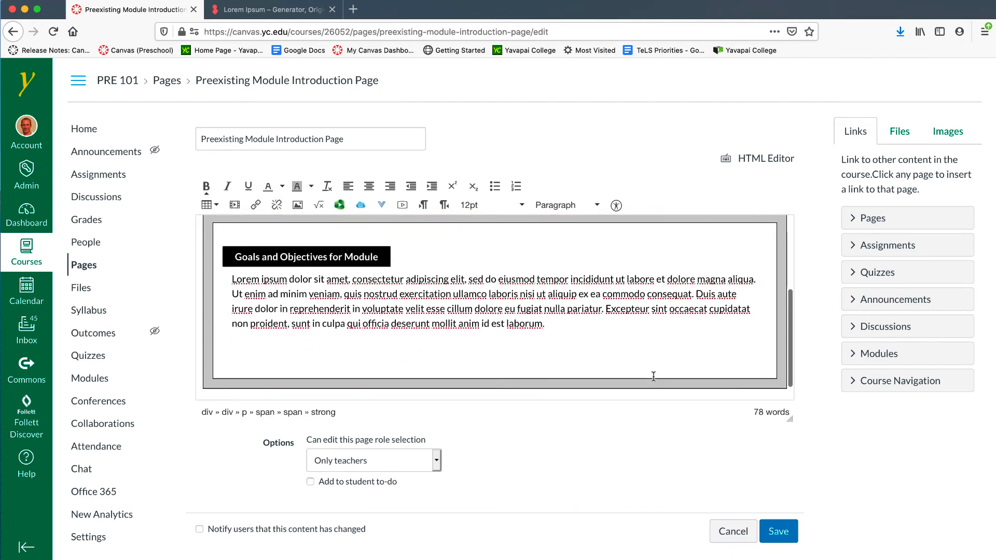
left_click(340, 337)
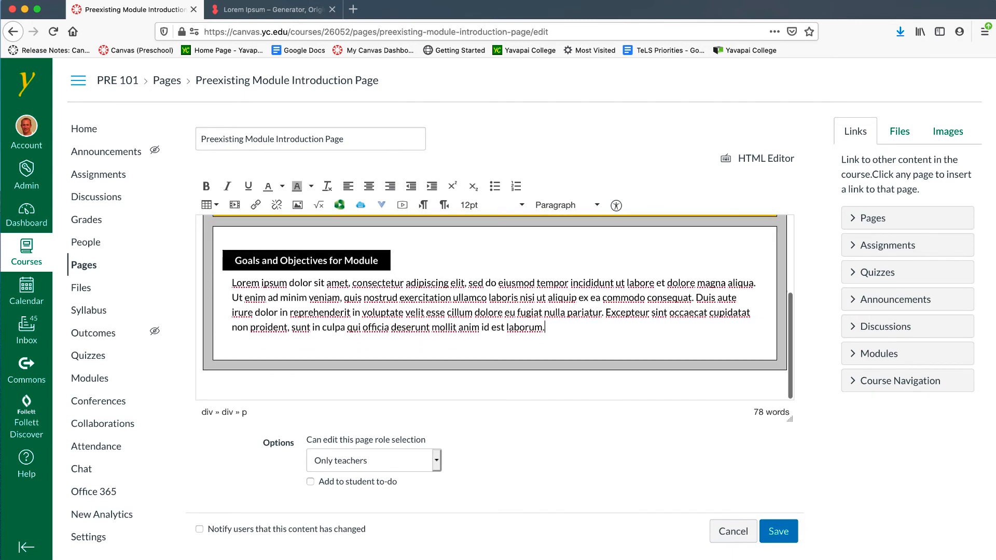
left_click(770, 532)
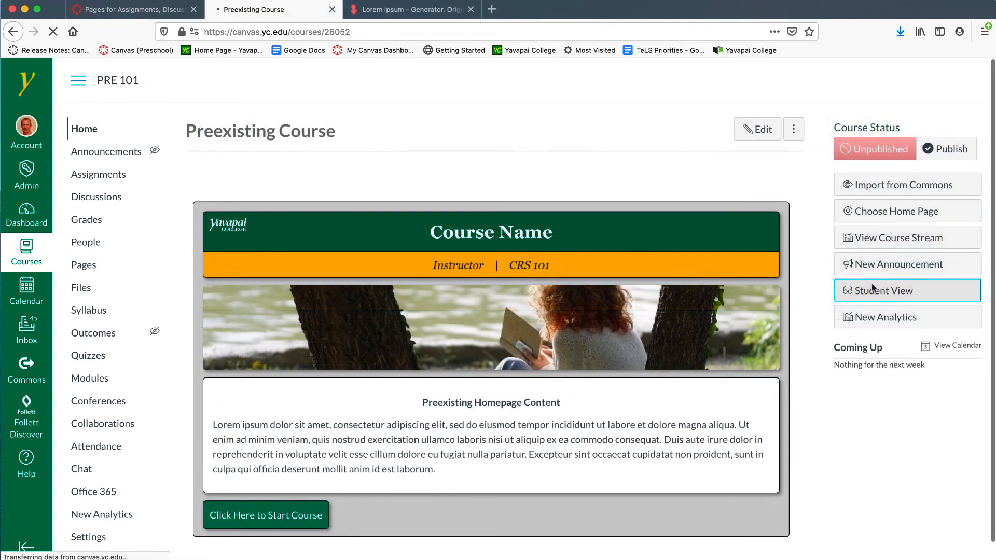
- Check the course home page and the Preexisting Module's introduction page, assignment and quiz in Student View
left_click(872, 285)
scroll(737, 306, "down", 2)
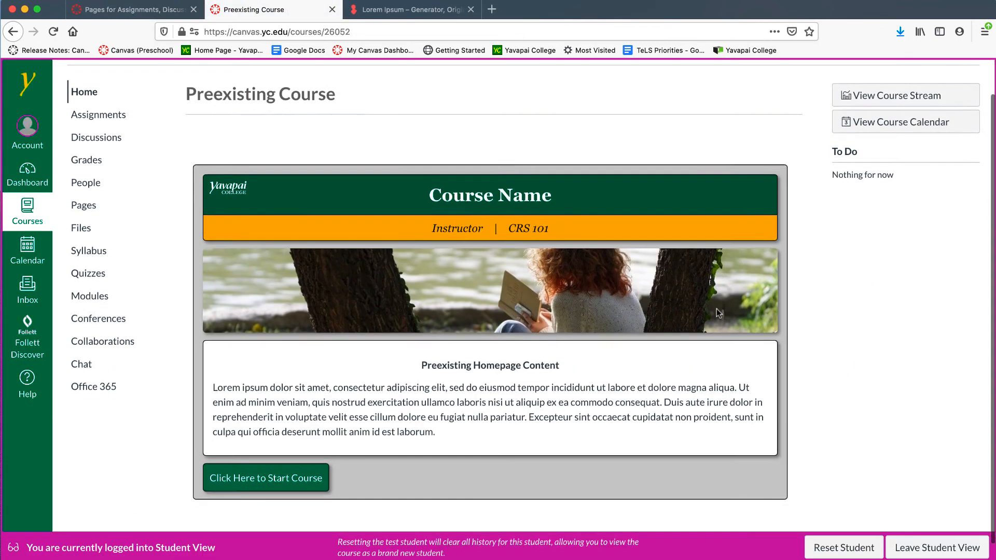
left_click(284, 462)
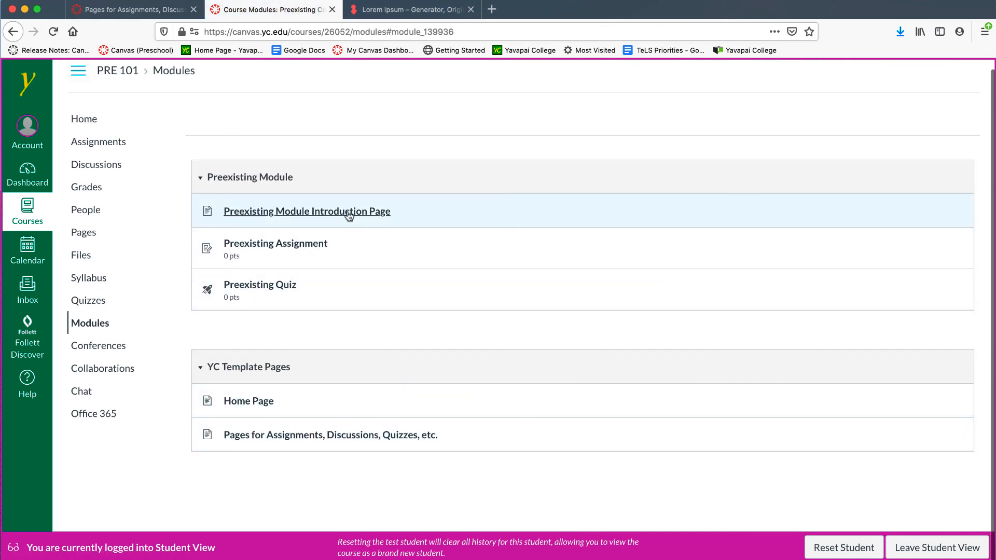
left_click(349, 213)
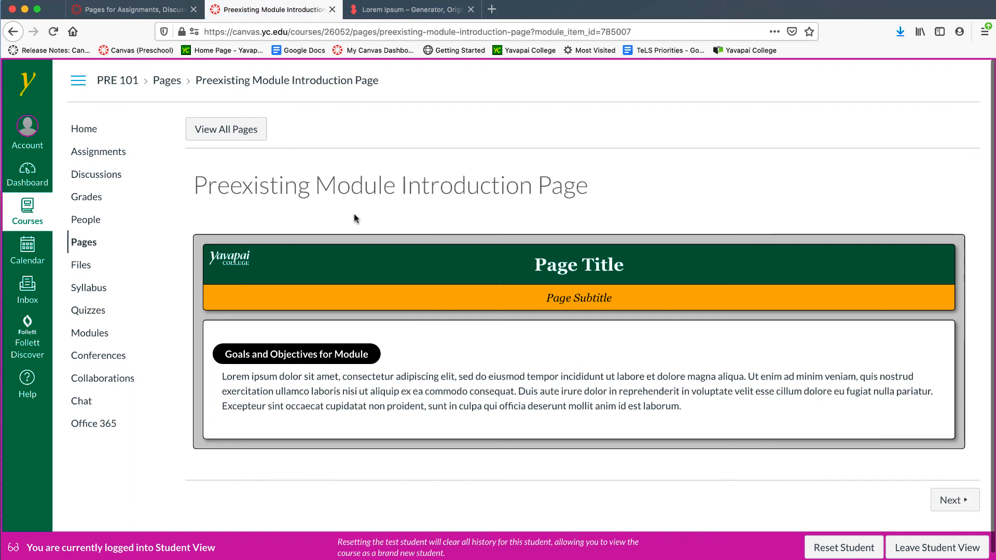
left_click(957, 501)
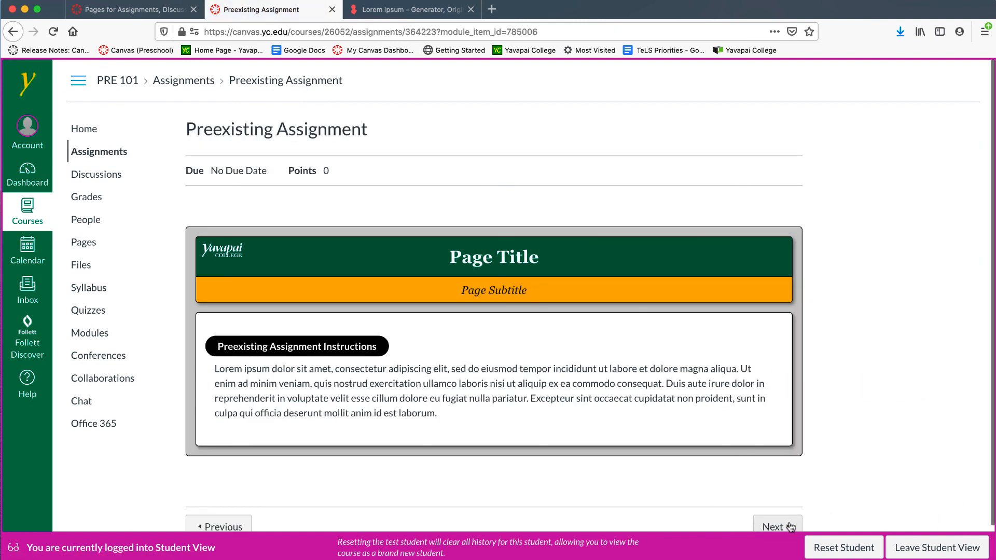
left_click(791, 527)
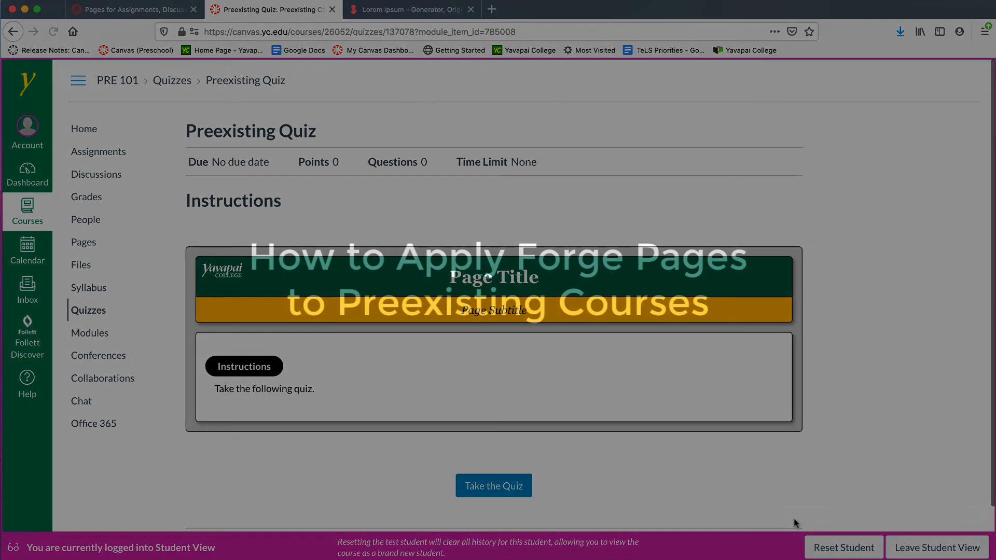